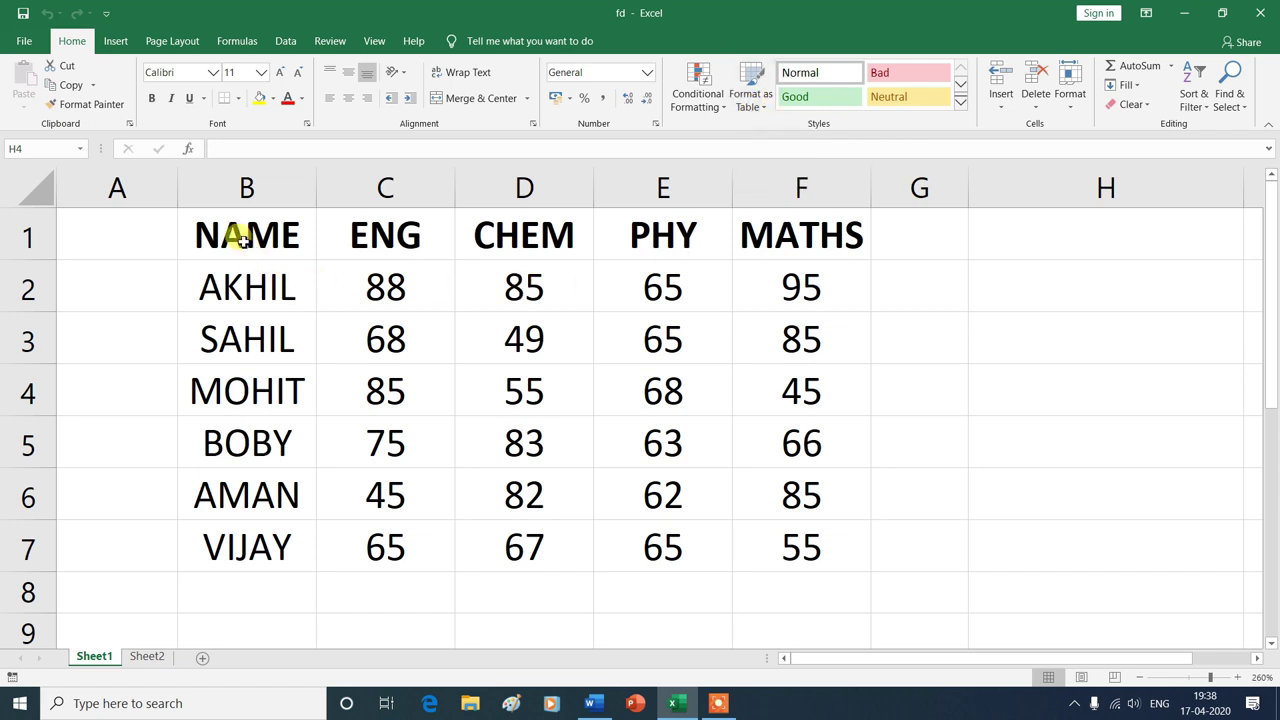
- Format the marks range B1:F7 as a table with Blue Table Style Light 9 and headers
{"action": "mouse_move", "coordinate": [228, 228]}
{"action": "left_mouse_down"}
{"action": "mouse_move", "coordinate": [591, 460]}
{"action": "mouse_move", "coordinate": [600, 508]}
{"action": "mouse_move", "coordinate": [800, 548]}
{"action": "left_mouse_up"}
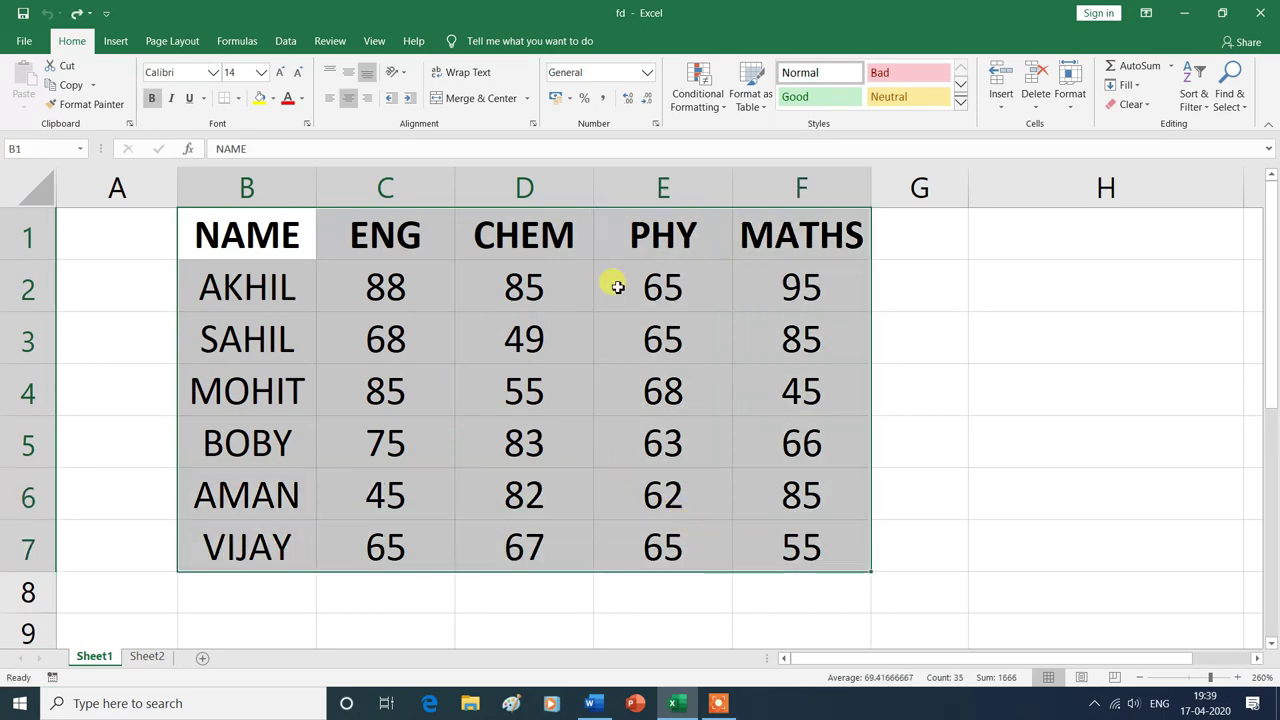
{"action": "left_click", "coordinate": [768, 114]}
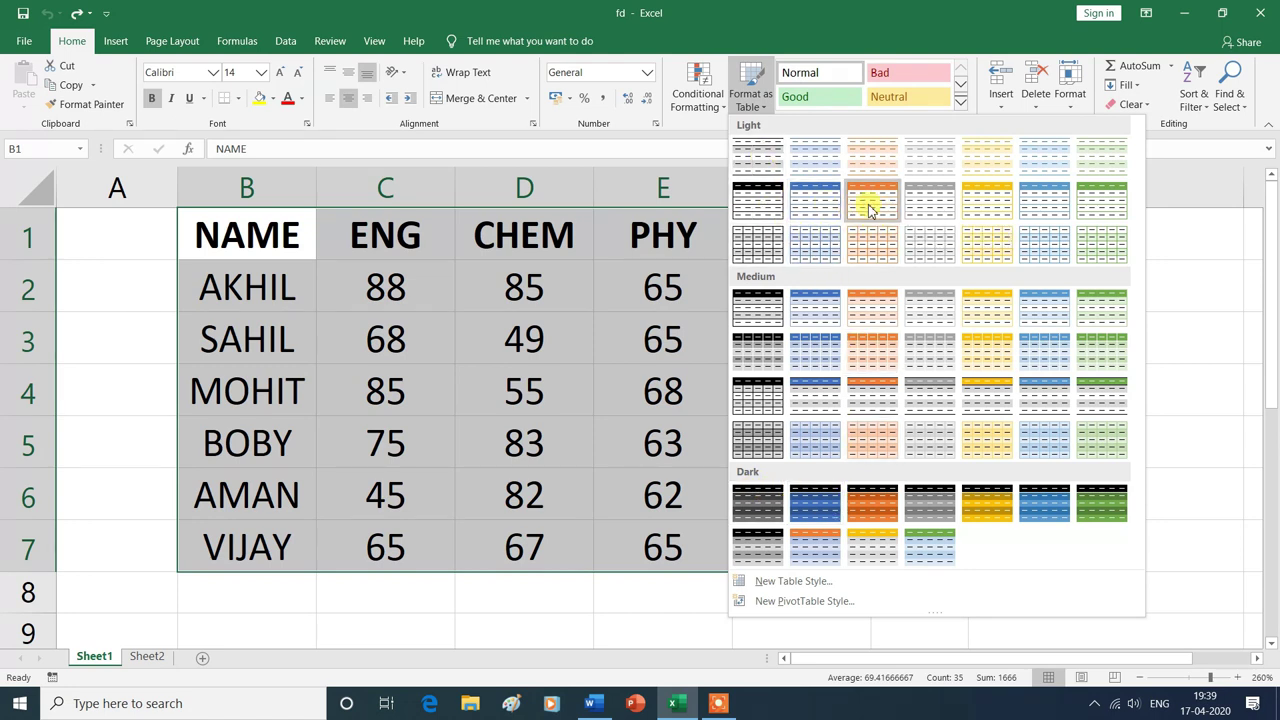
{"action": "left_click", "coordinate": [811, 206]}
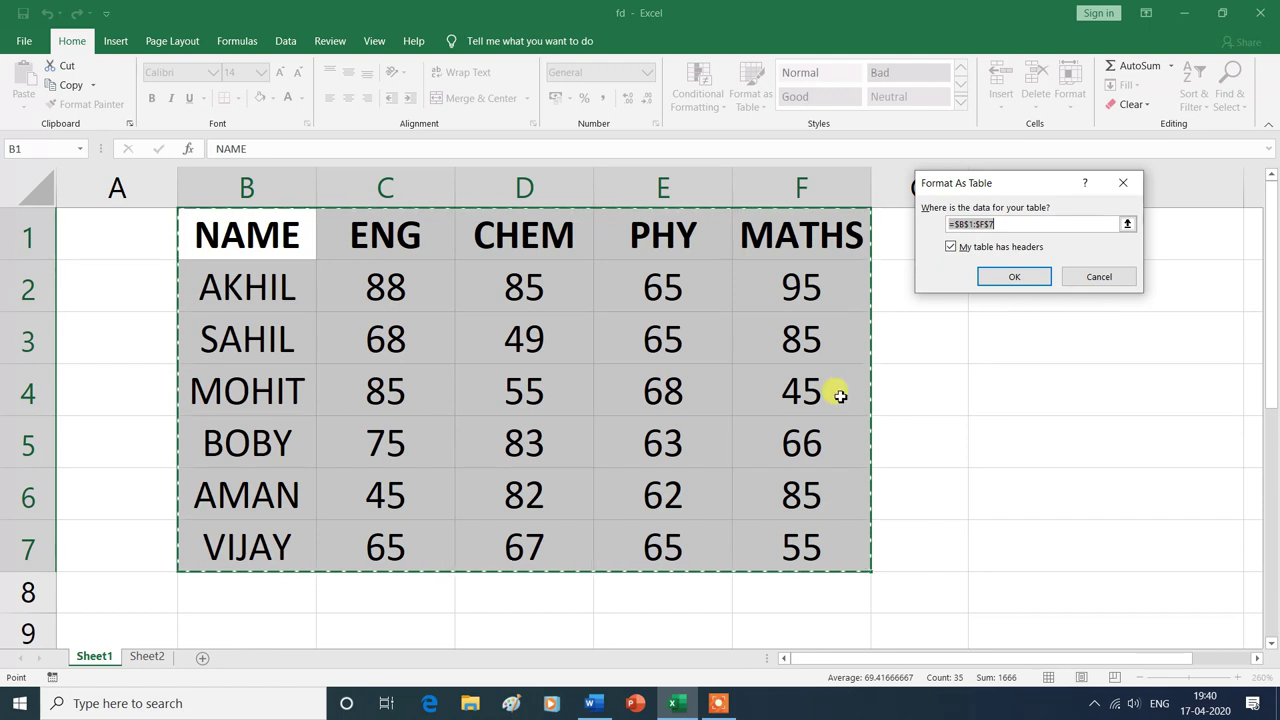
{"action": "left_click", "coordinate": [1013, 278]}
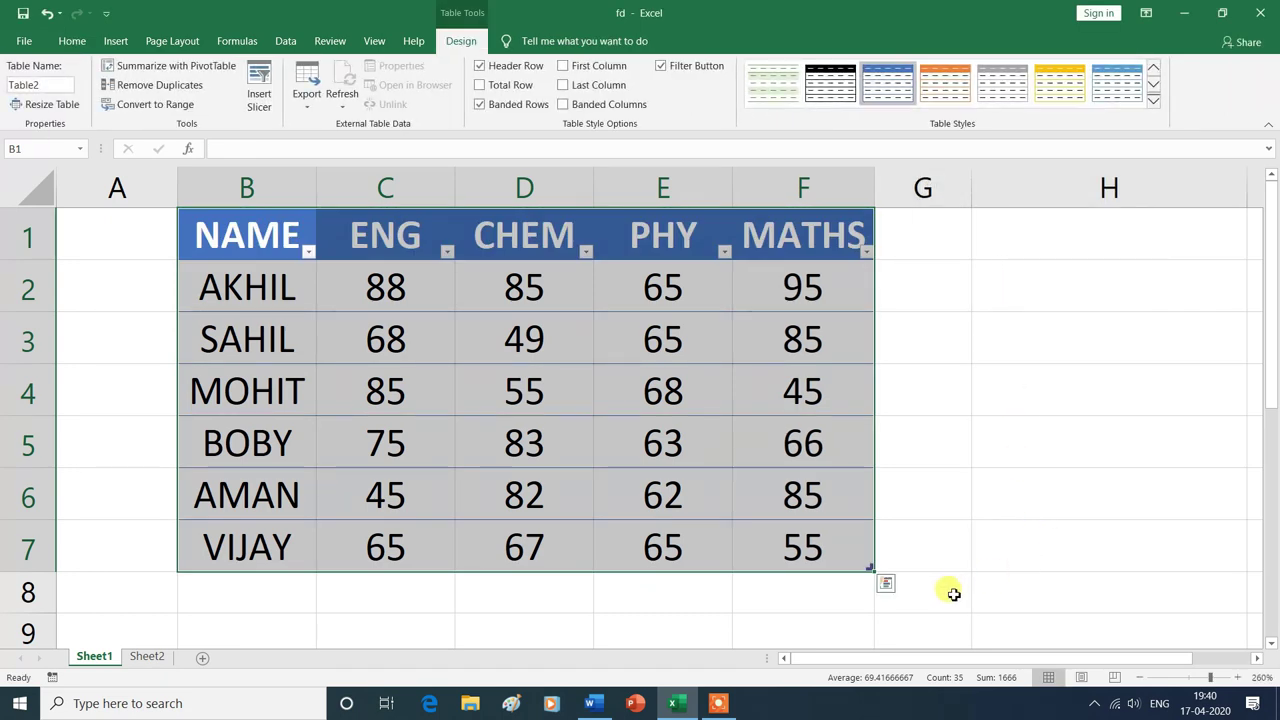
{"action": "left_click", "coordinate": [943, 626]}
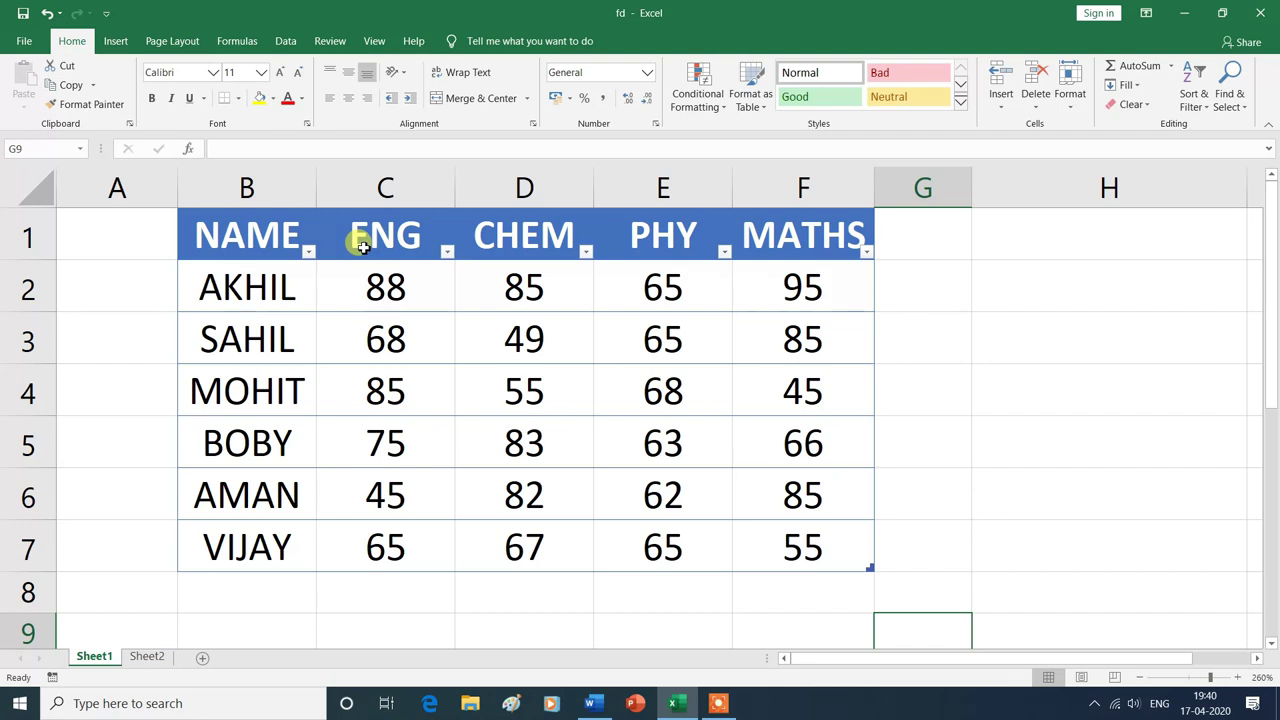
- Restyle the marks table, trying orange Medium 3 before settling on the dark green style
{"action": "left_click_drag", "start_coordinate": [250, 224], "coordinate": [786, 543]}
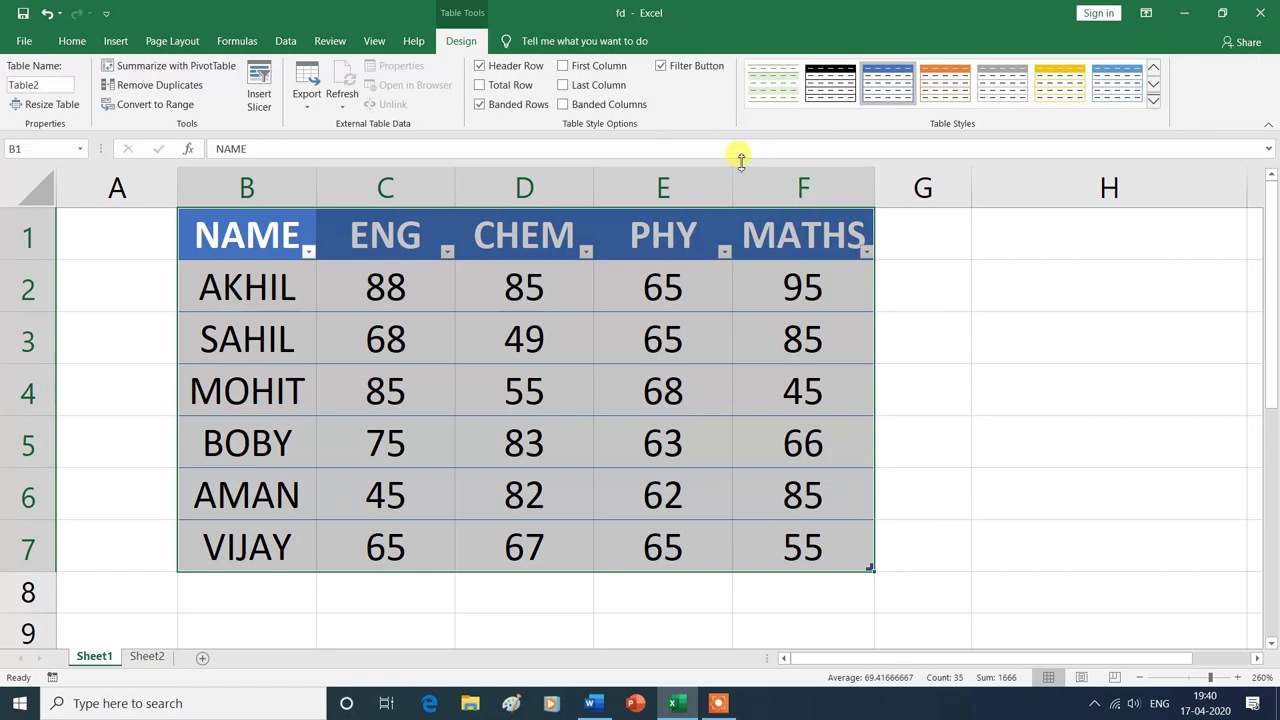
{"action": "left_click", "coordinate": [80, 46]}
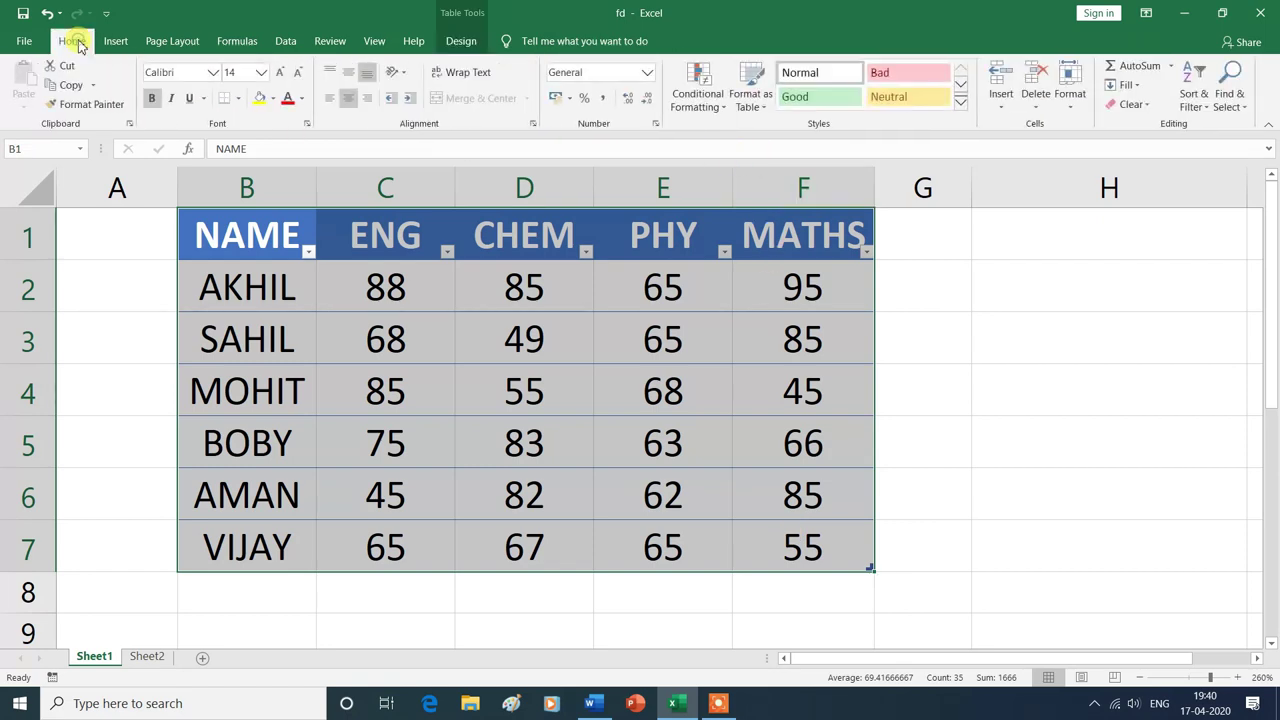
{"action": "left_click", "coordinate": [762, 112]}
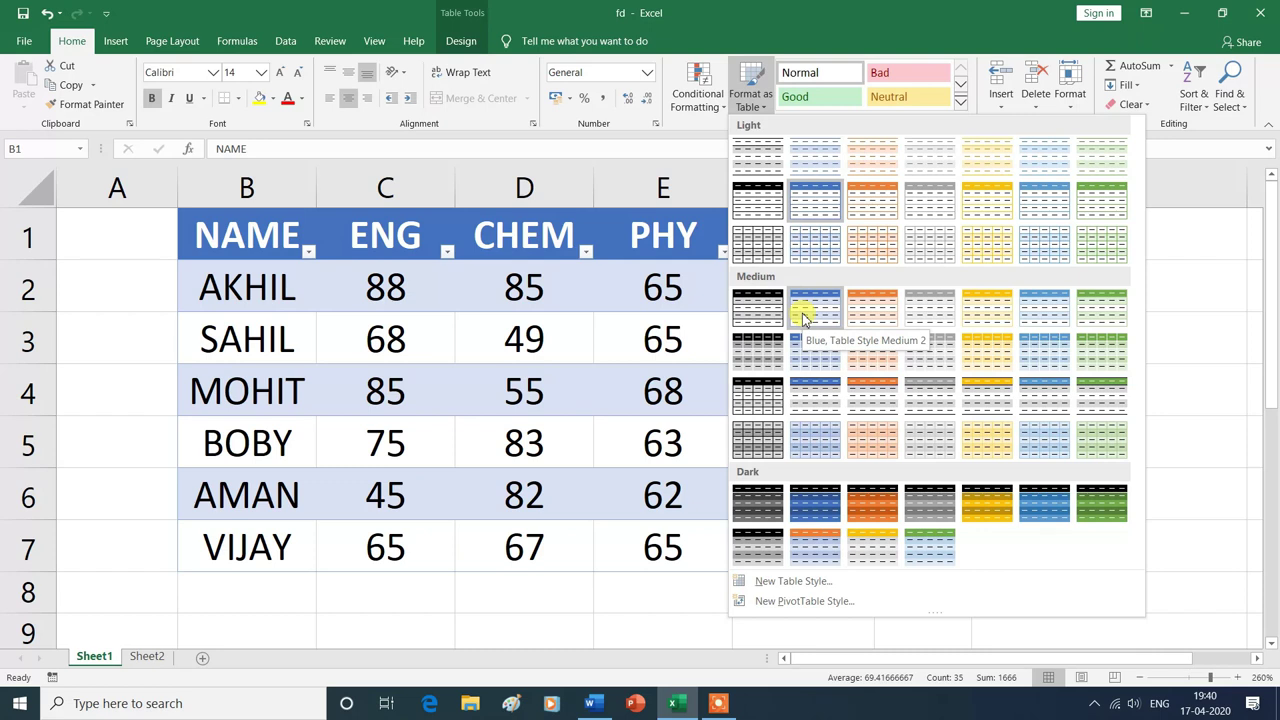
{"action": "left_click", "coordinate": [879, 318]}
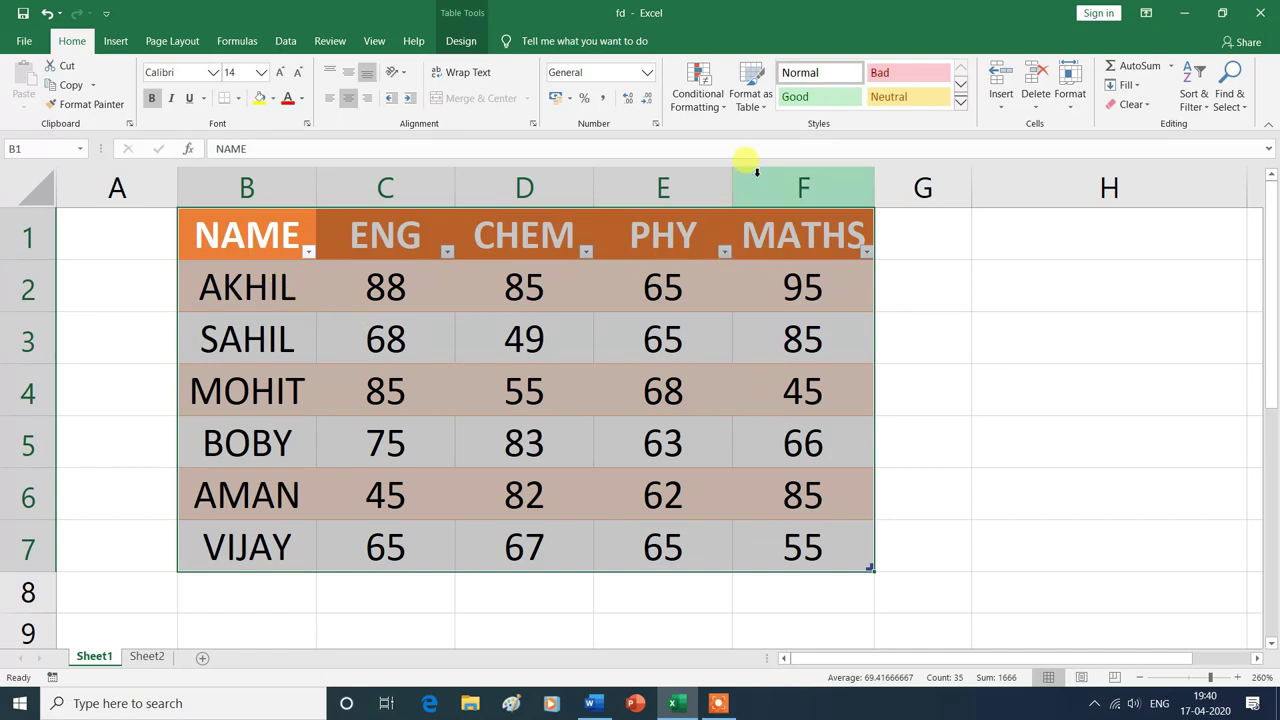
{"action": "left_click", "coordinate": [752, 92]}
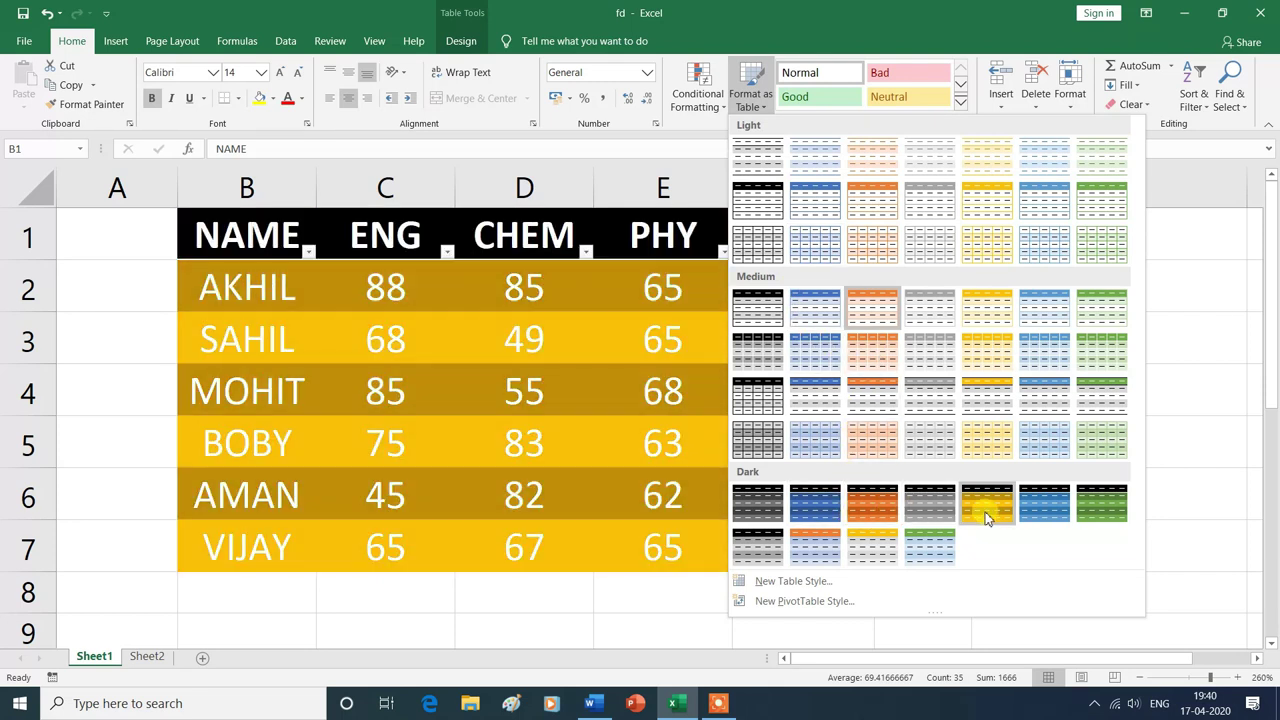
{"action": "left_click", "coordinate": [1102, 504]}
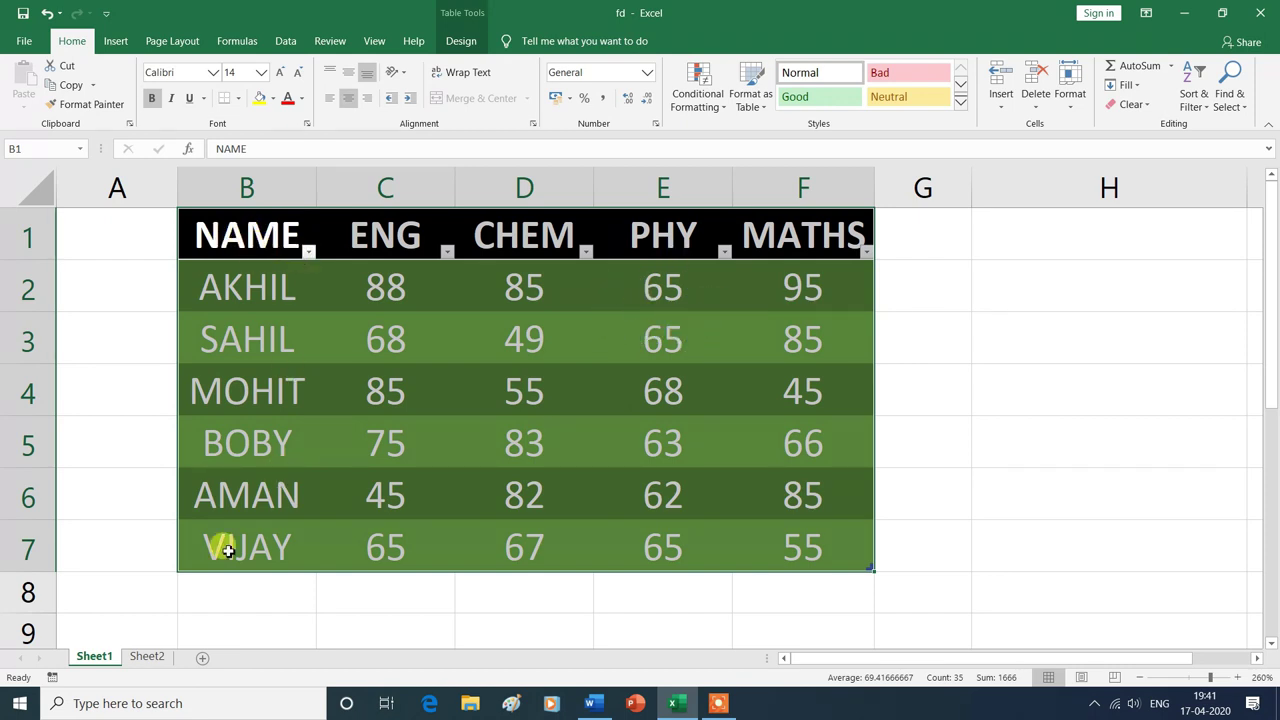
{"action": "left_click", "coordinate": [150, 657]}
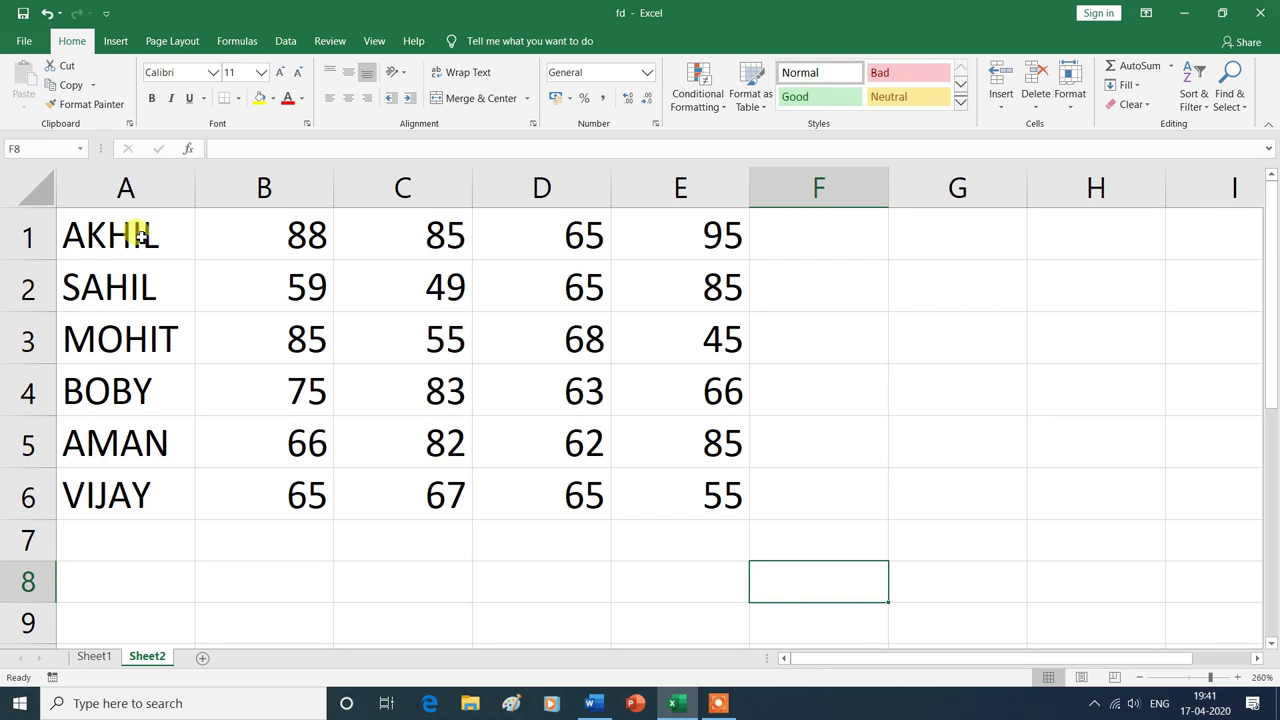
- Format Sheet2's A1:E6 as a Gold Table Style Medium 5 table without a header row
{"action": "left_click_drag", "start_coordinate": [140, 234], "coordinate": [700, 495]}
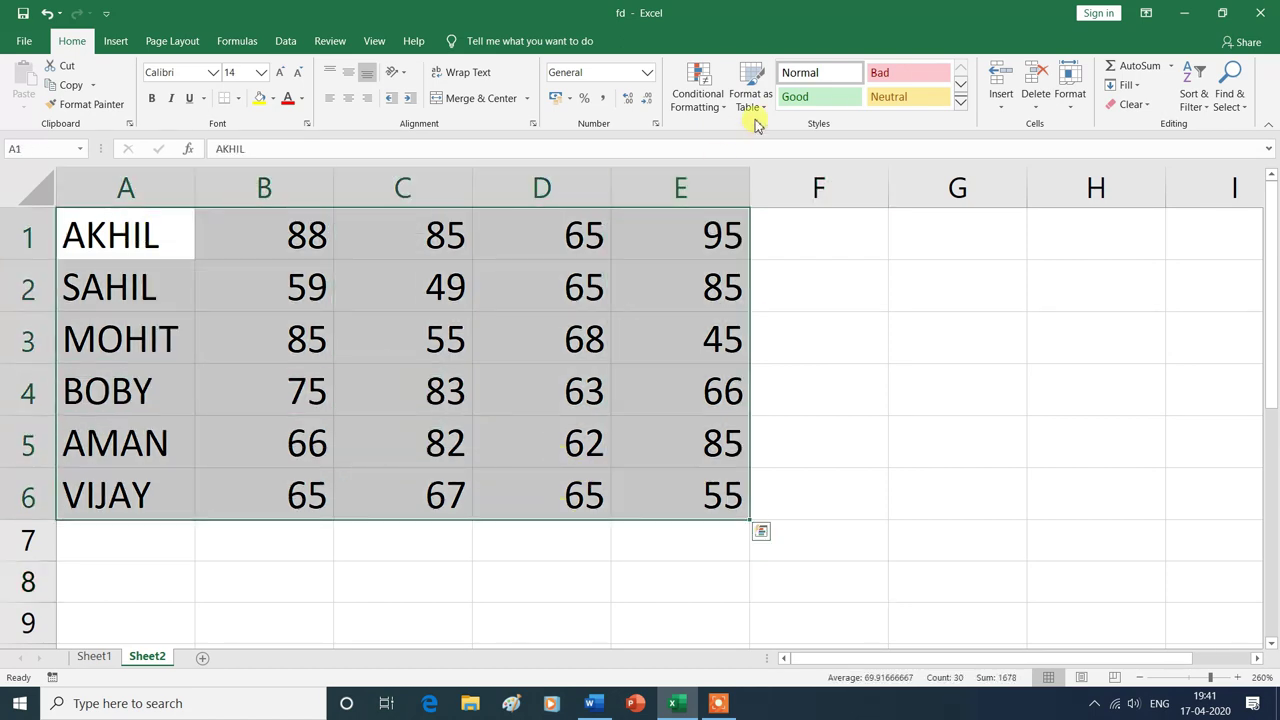
{"action": "left_click", "coordinate": [762, 108]}
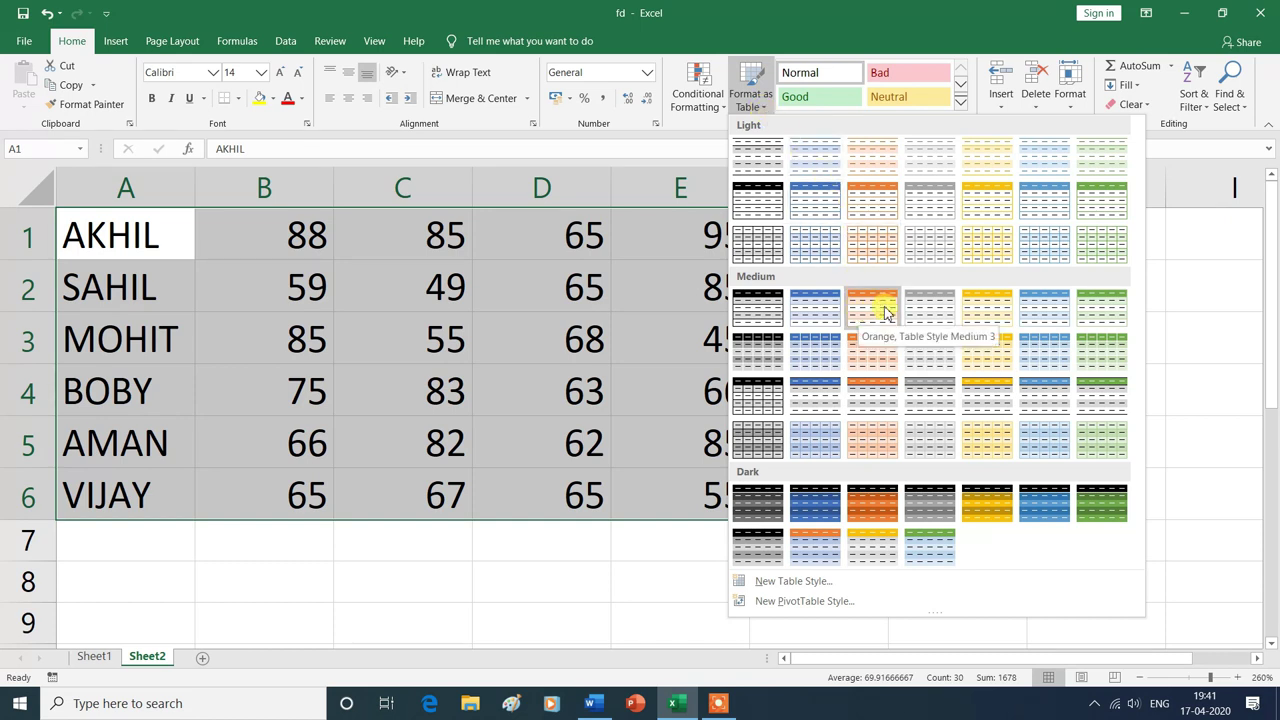
{"action": "left_click", "coordinate": [983, 312]}
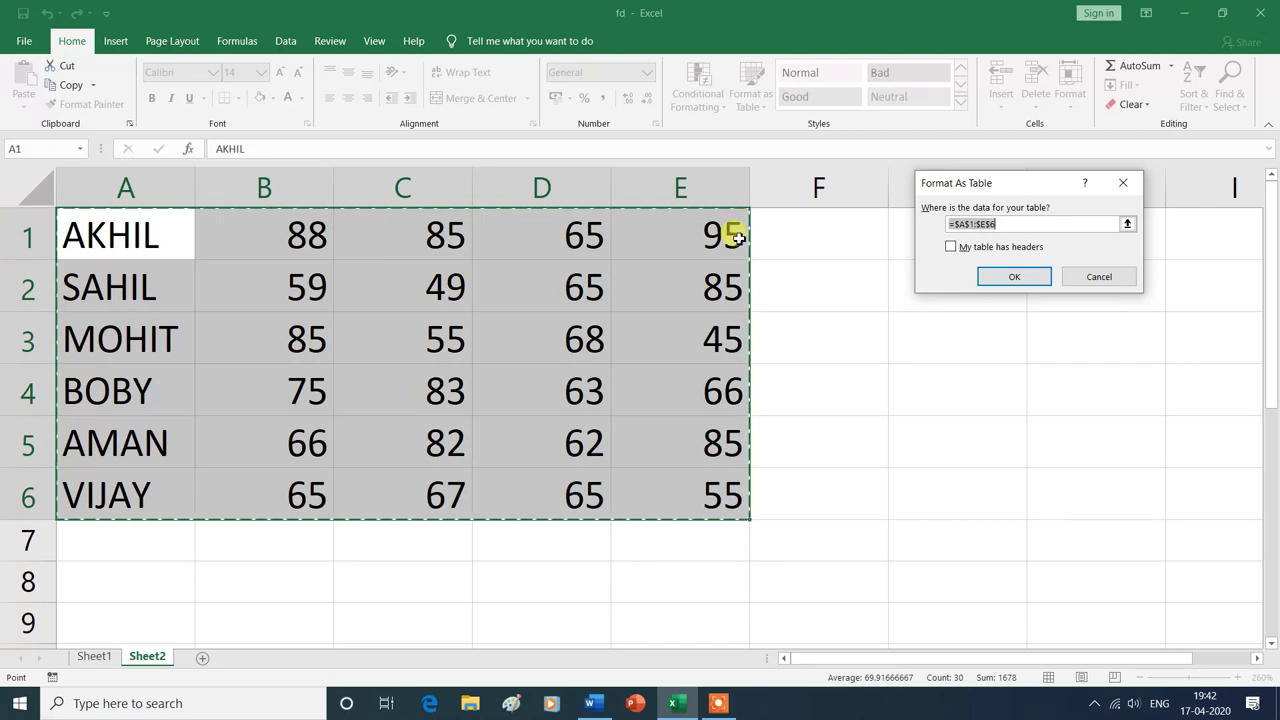
{"action": "left_click", "coordinate": [1014, 277]}
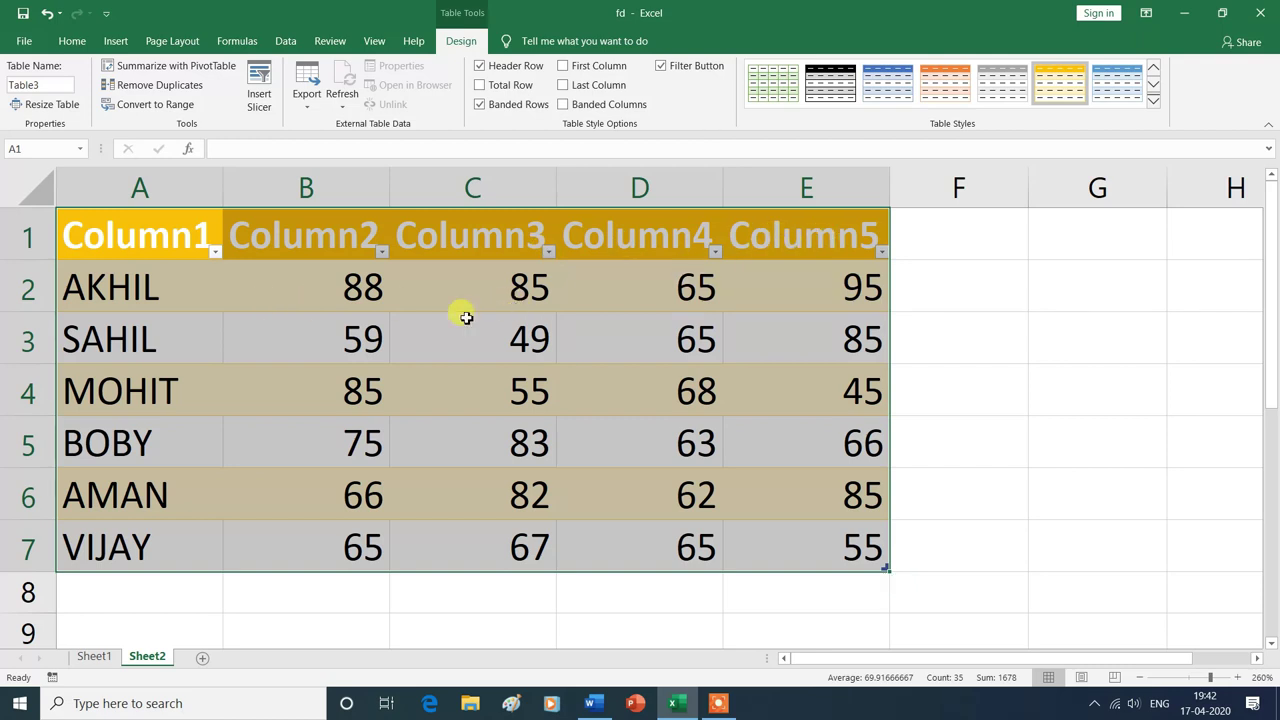
{"action": "type", "text": "NAME"}
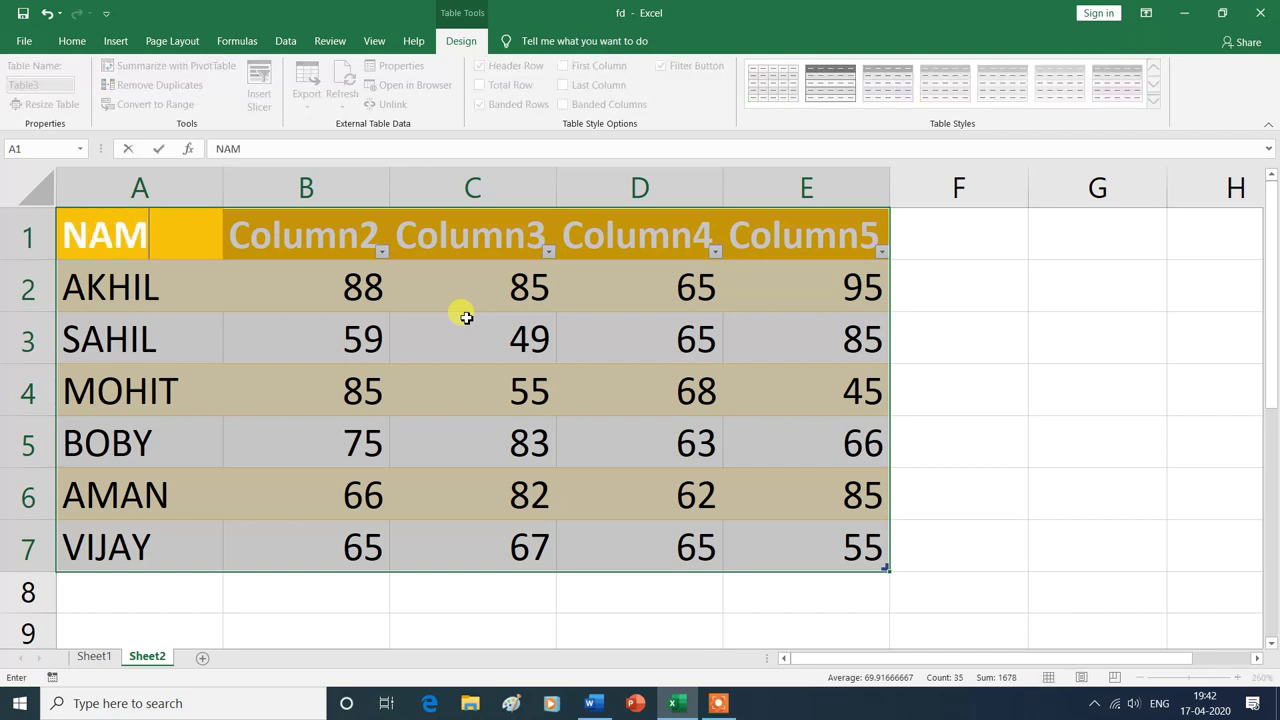
- Name the first three headers NAME, PAPER I and PAPER II, then select header row A1:E1
{"action": "left_click", "coordinate": [327, 237]}
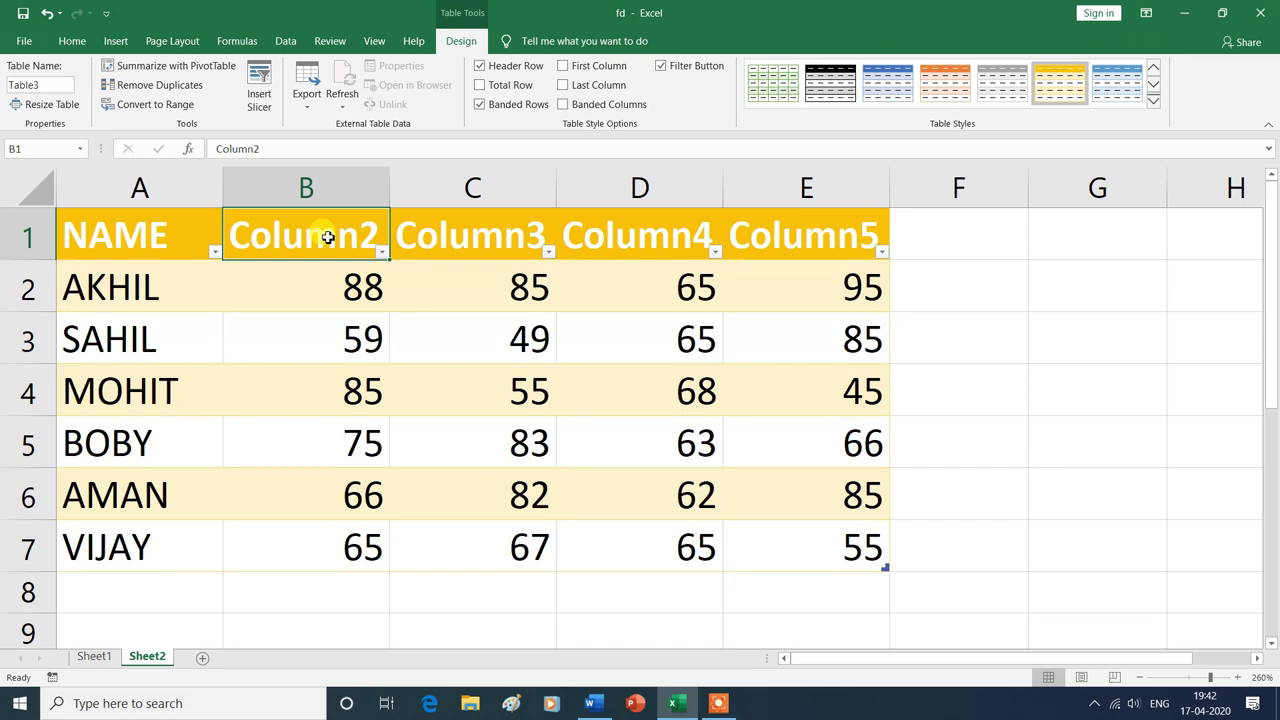
{"action": "type", "text": "PAPER I"}
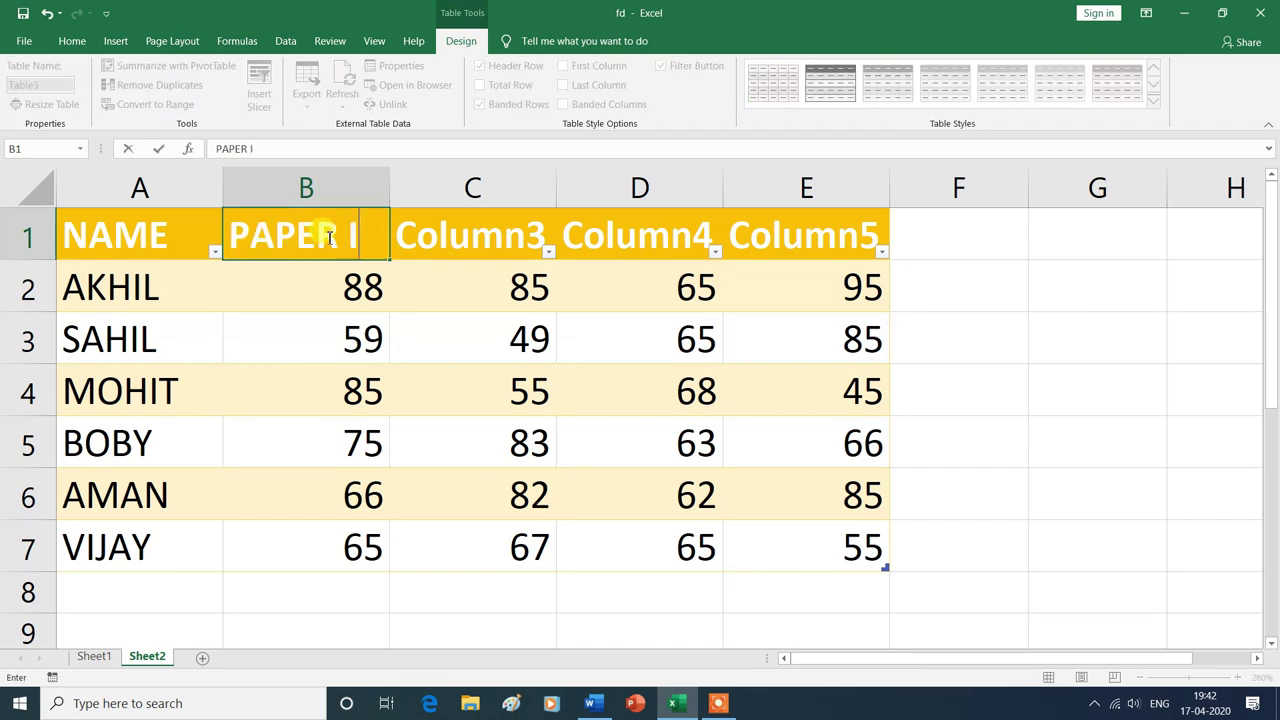
{"action": "left_click", "coordinate": [459, 242]}
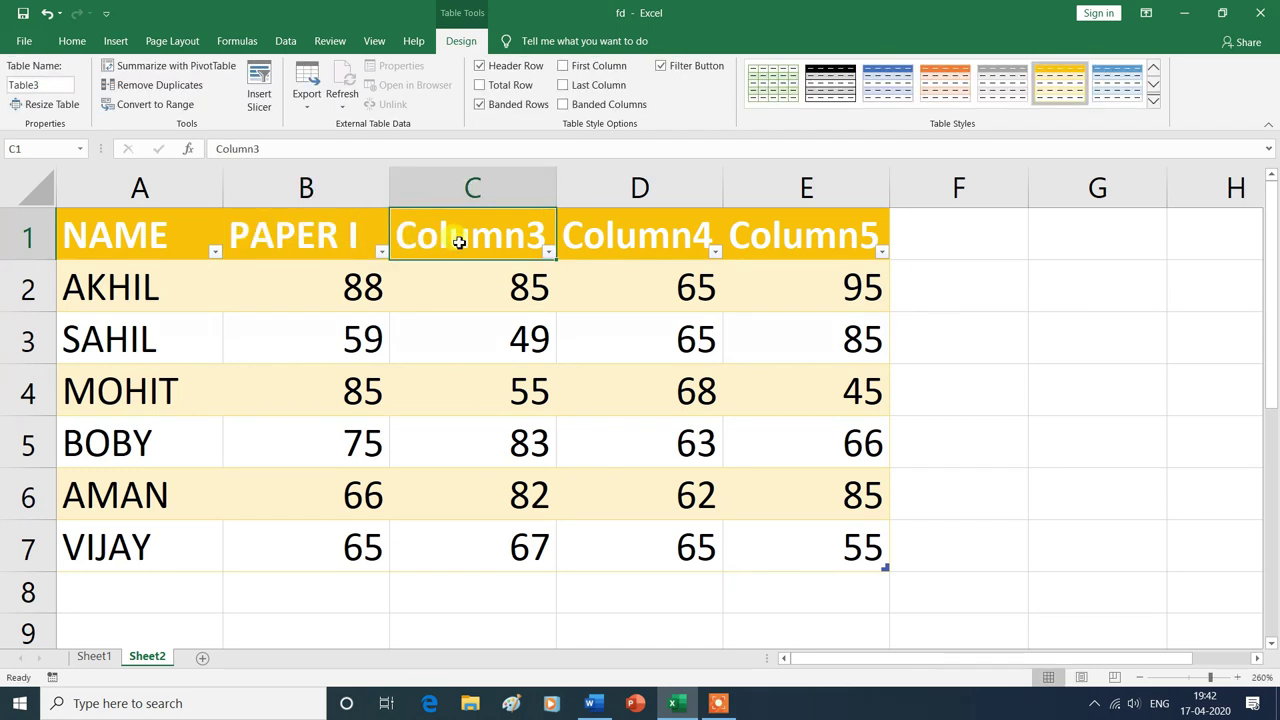
{"action": "type", "text": "PAPER II"}
{"action": "left_click", "coordinate": [473, 630]}
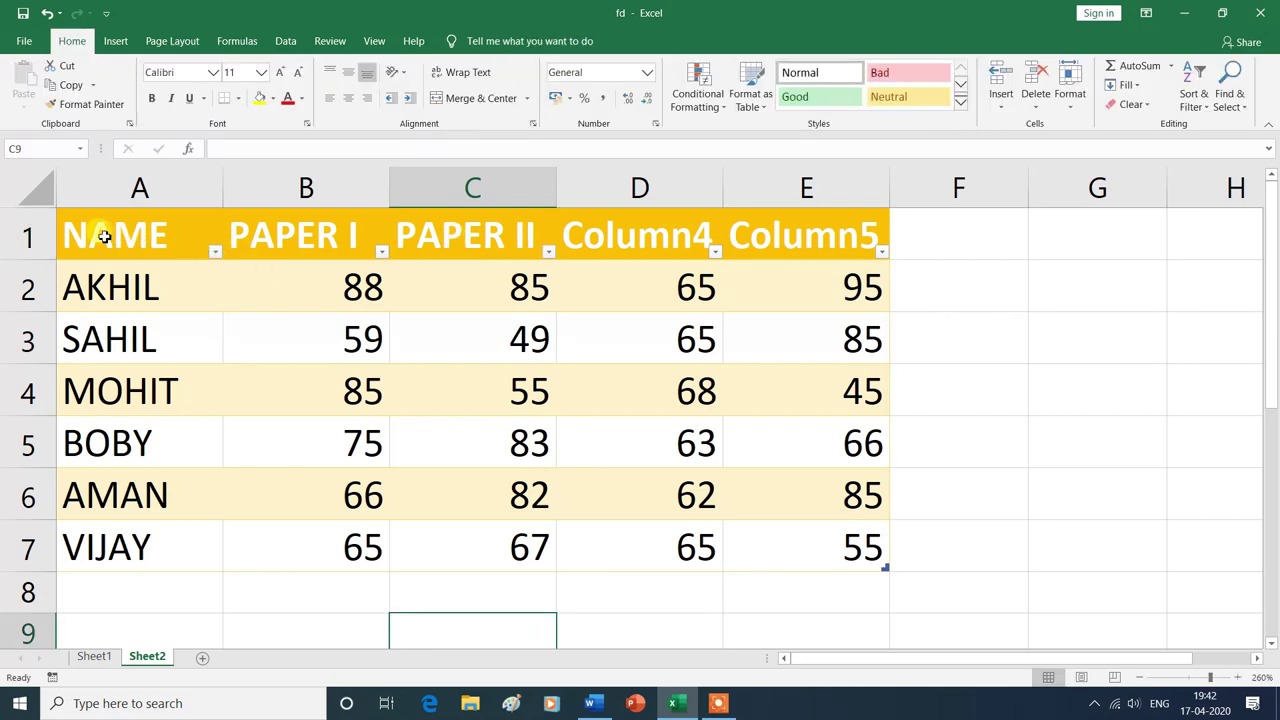
{"action": "left_click", "coordinate": [177, 236]}
{"action": "left_click_drag", "start_coordinate": [179, 236], "coordinate": [800, 240]}
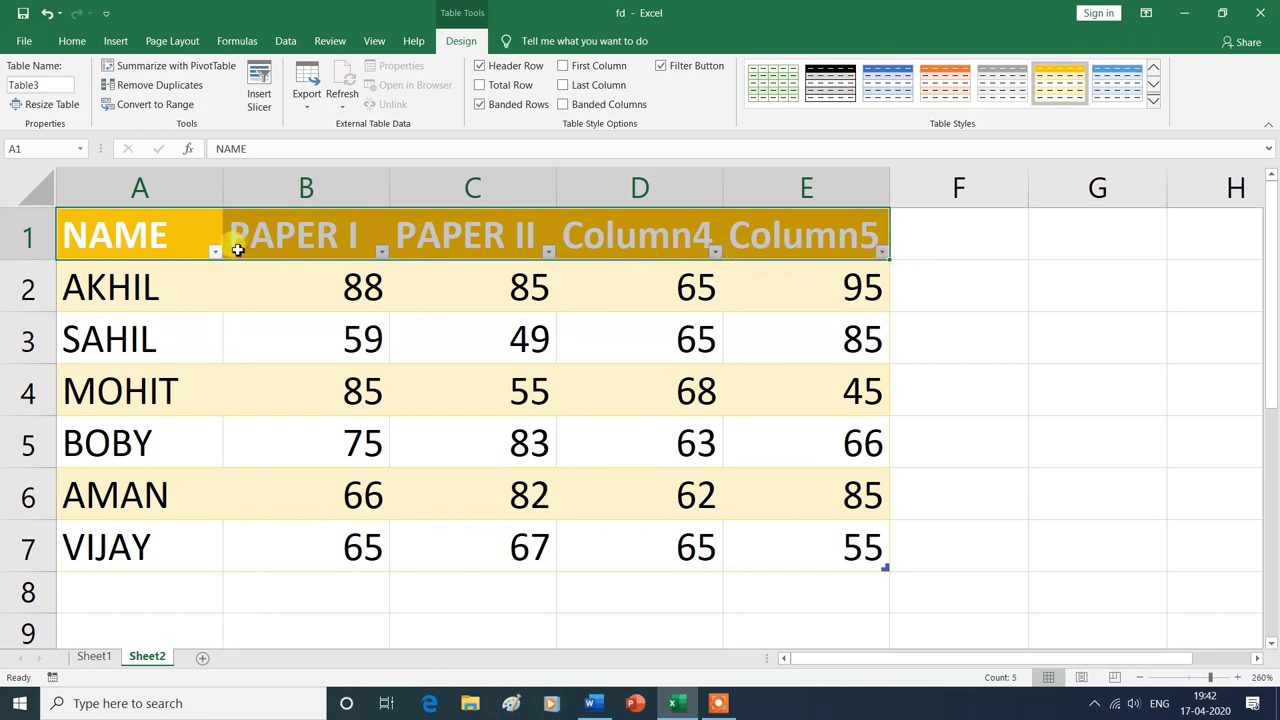
- Switch Filter off so the Sheet2 table's header row has no filter buttons
{"action": "left_click", "coordinate": [286, 41]}
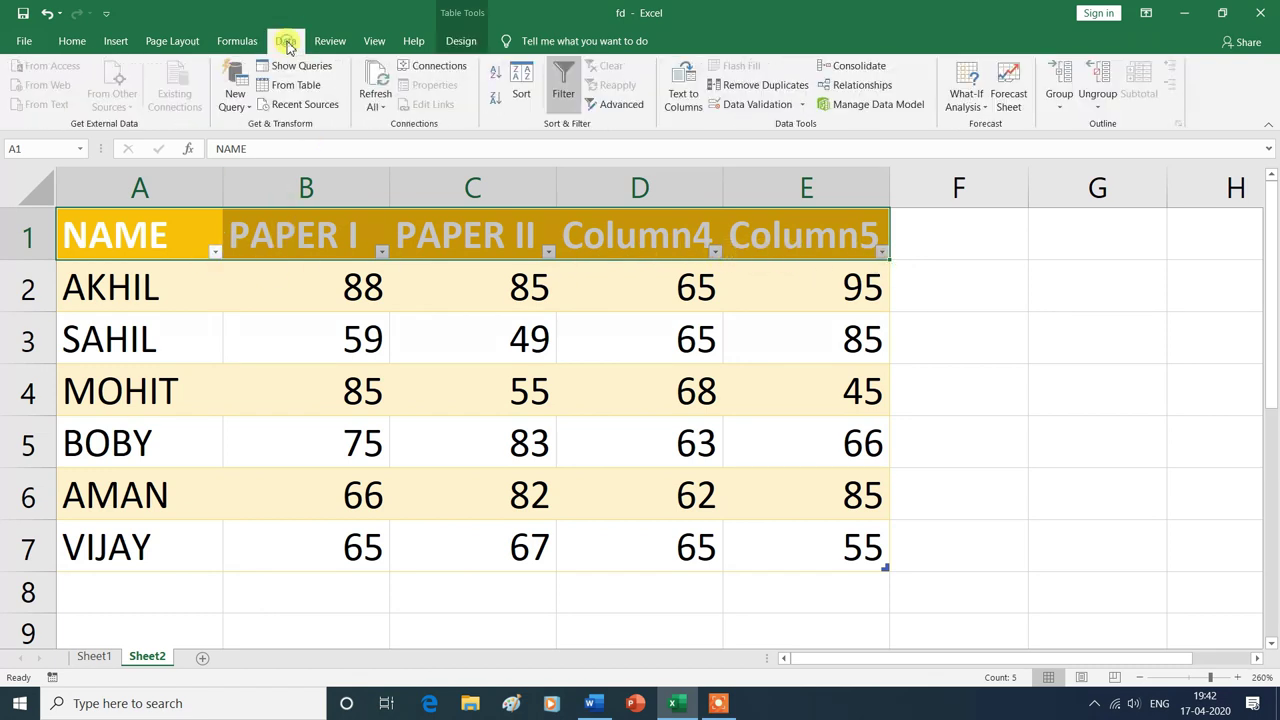
{"action": "left_click", "coordinate": [568, 90]}
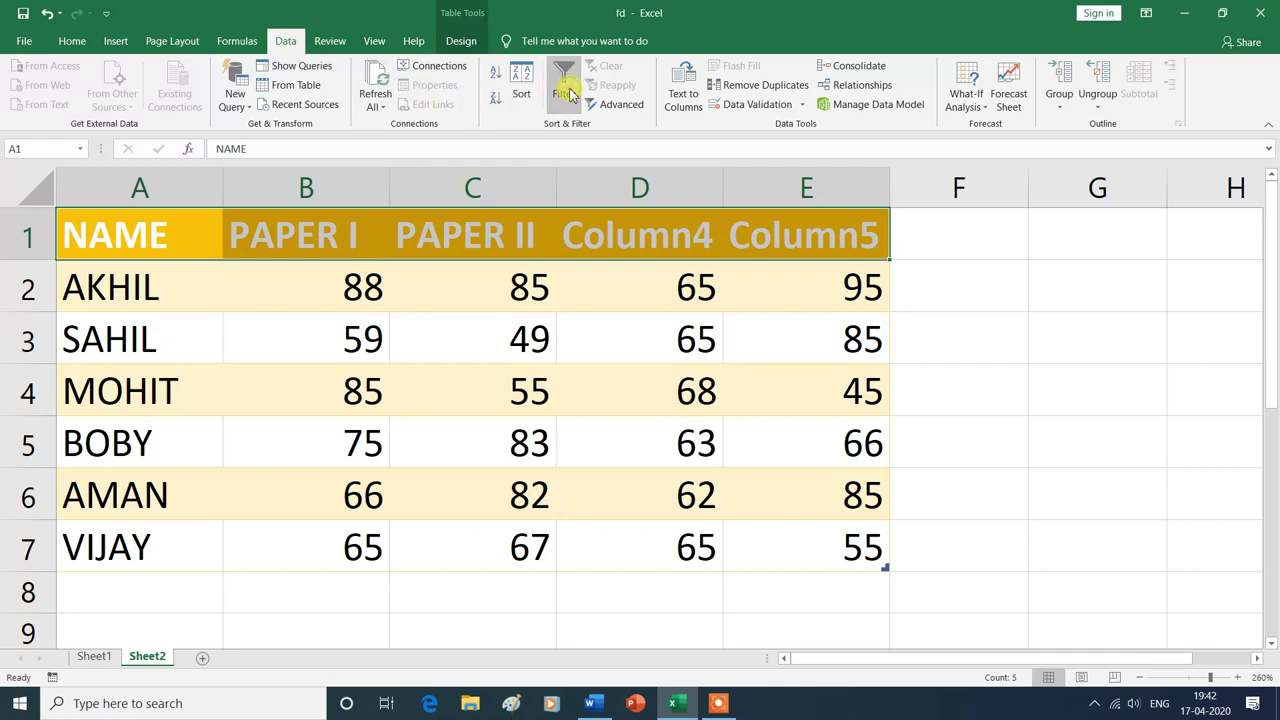
{"action": "left_click", "coordinate": [450, 628]}
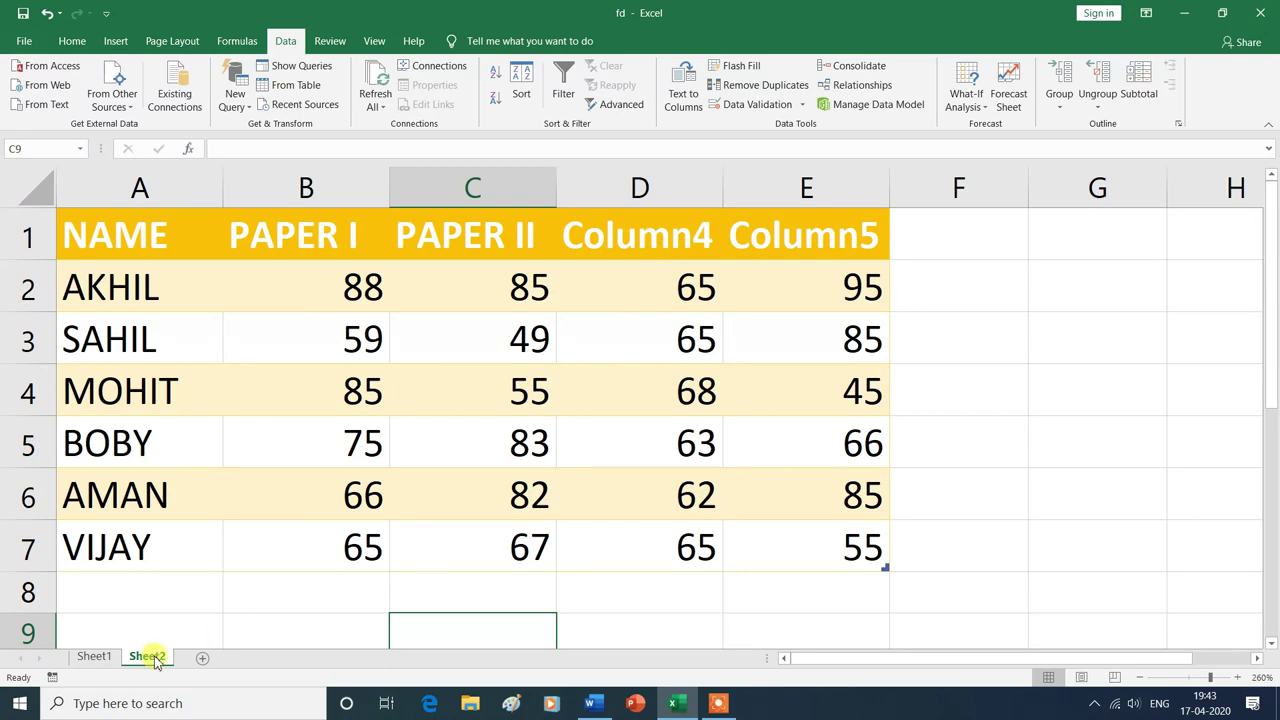
- On Sheet1, try the Linked Cell style on marks C2:F7, then undo it
{"action": "left_click", "coordinate": [100, 659]}
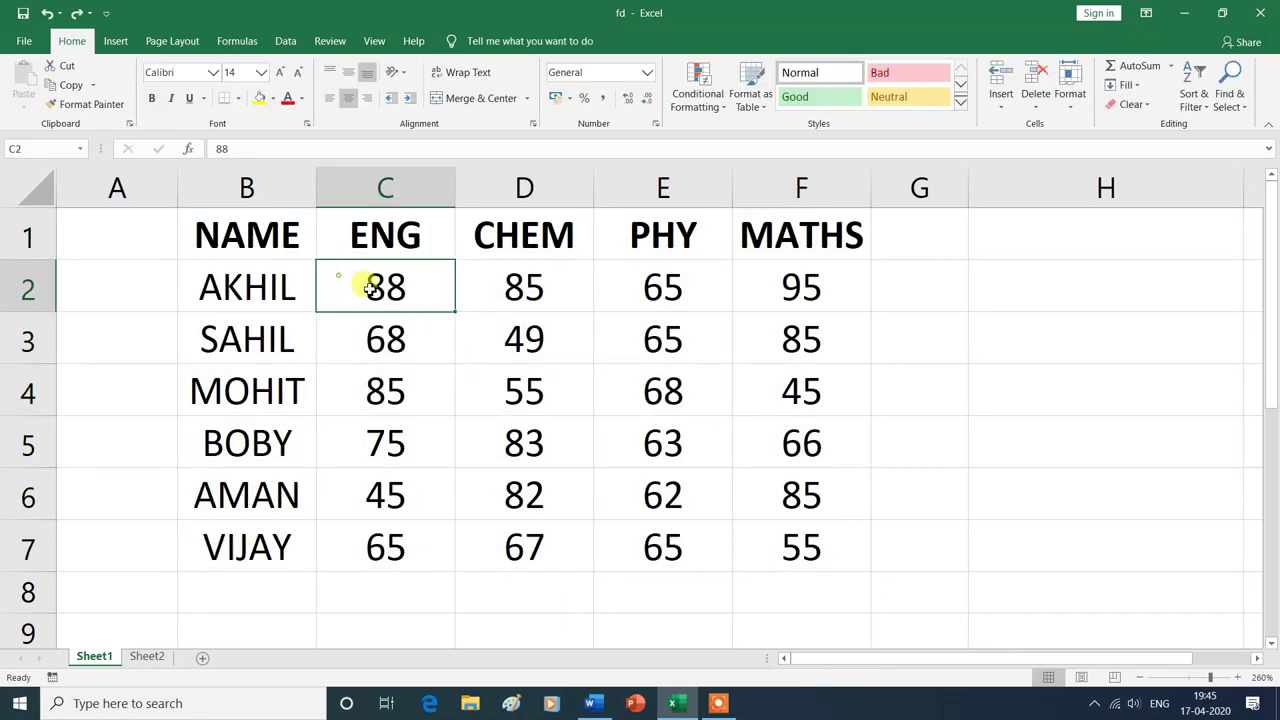
{"action": "left_click_drag", "start_coordinate": [355, 281], "coordinate": [763, 543]}
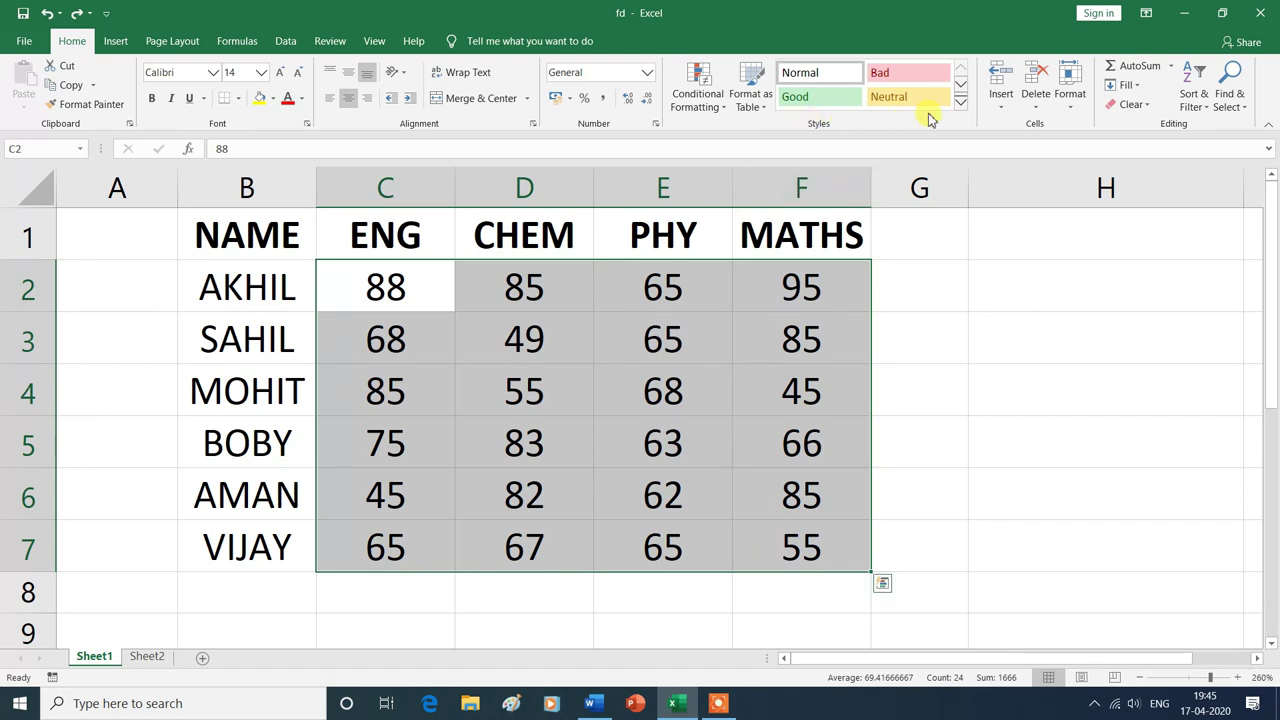
{"action": "left_click", "coordinate": [960, 101]}
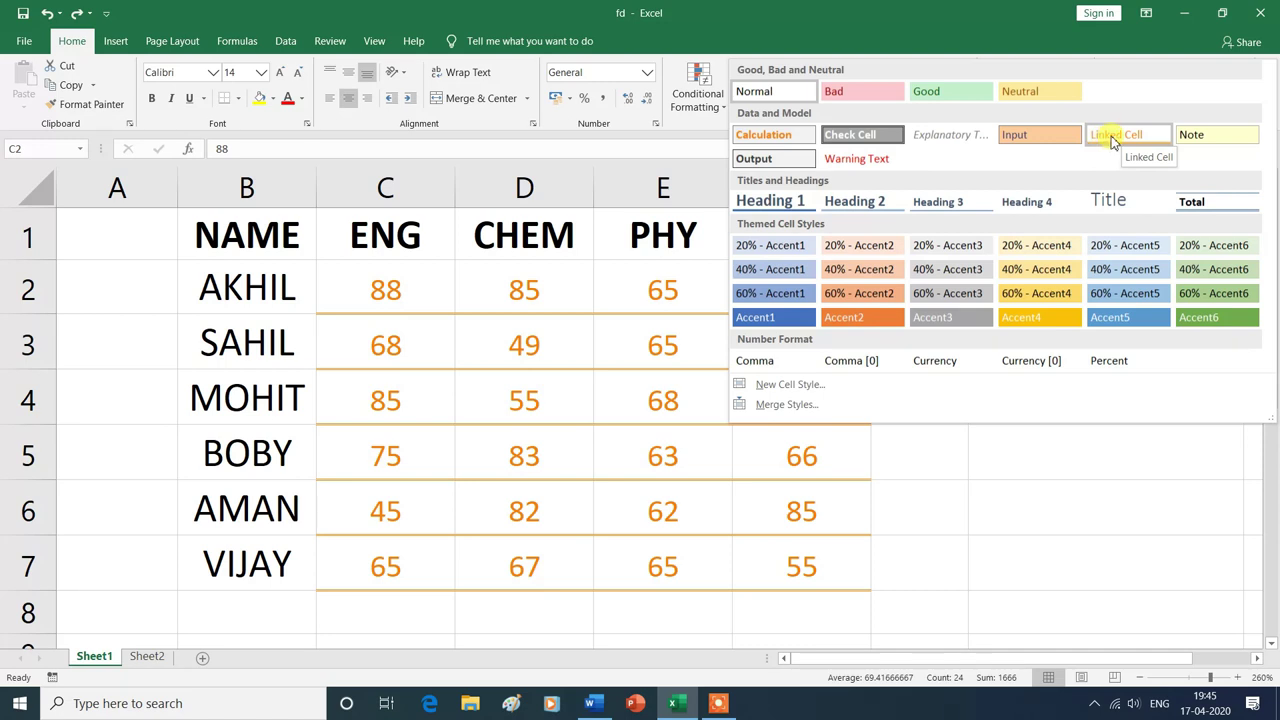
{"action": "left_click", "coordinate": [1113, 141]}
{"action": "left_click", "coordinate": [1058, 569]}
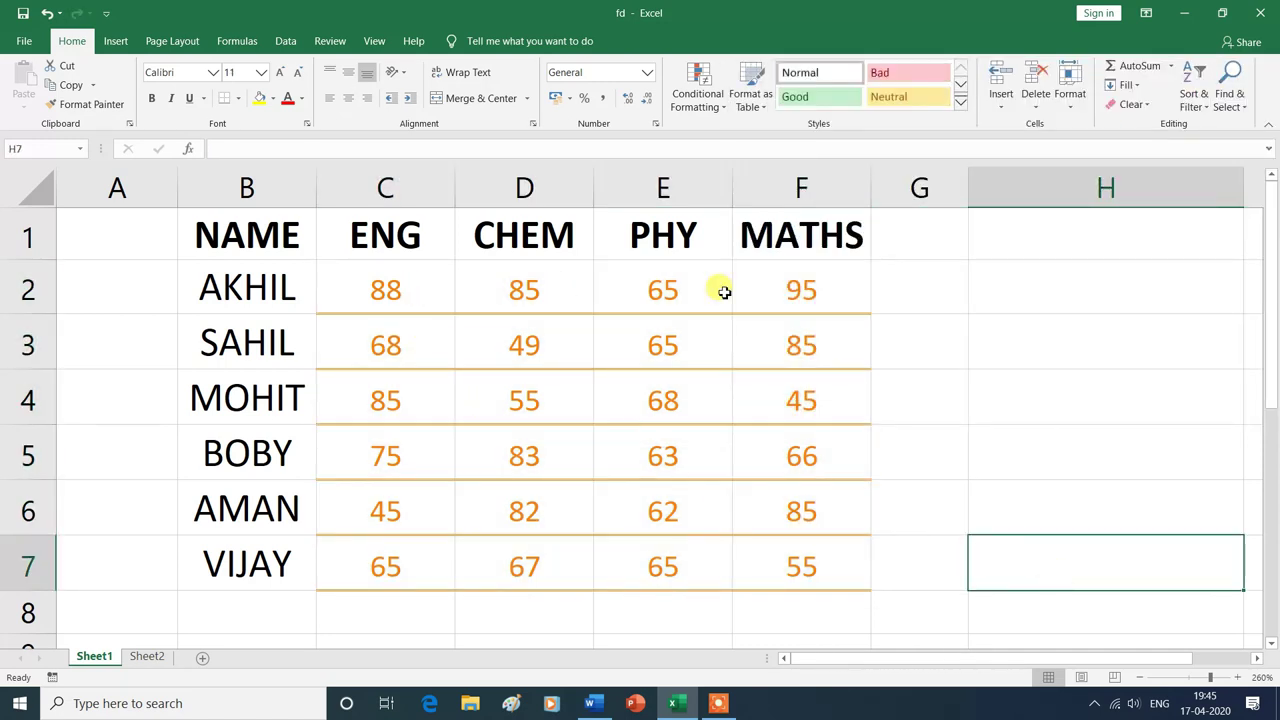
{"action": "key", "text": "ctrl+z"}
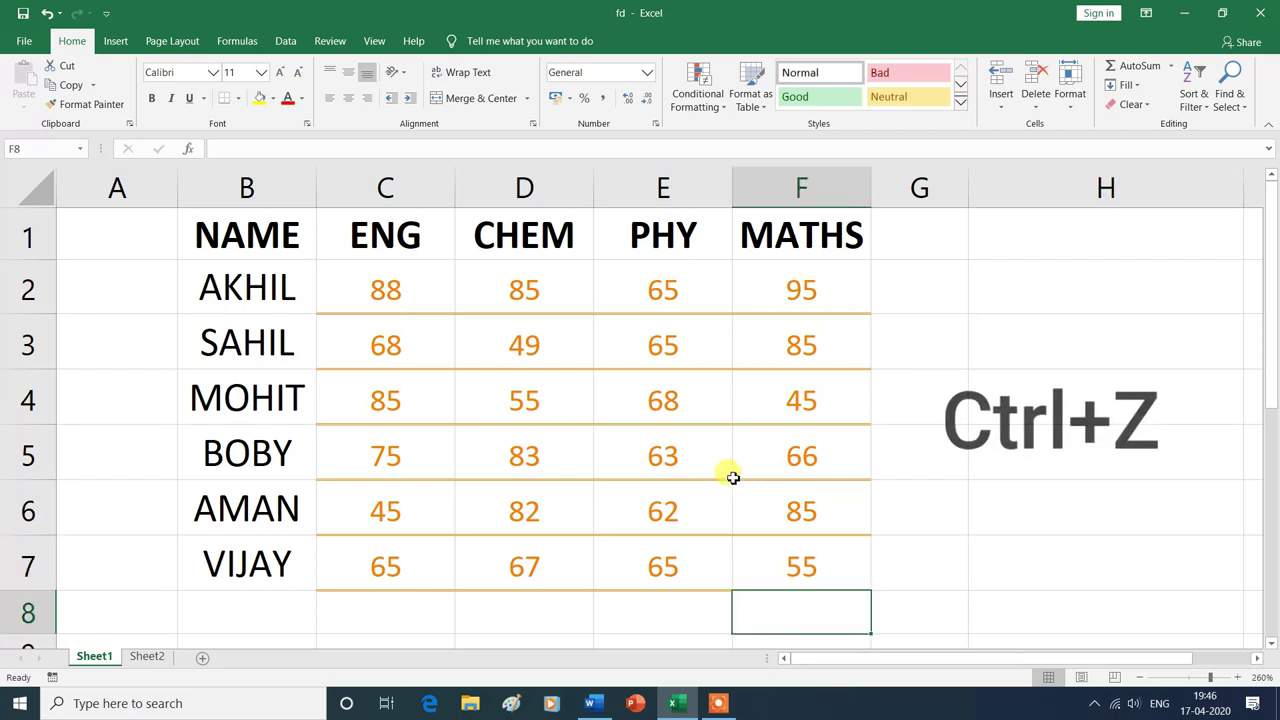
{"action": "key", "text": "ctrl+z"}
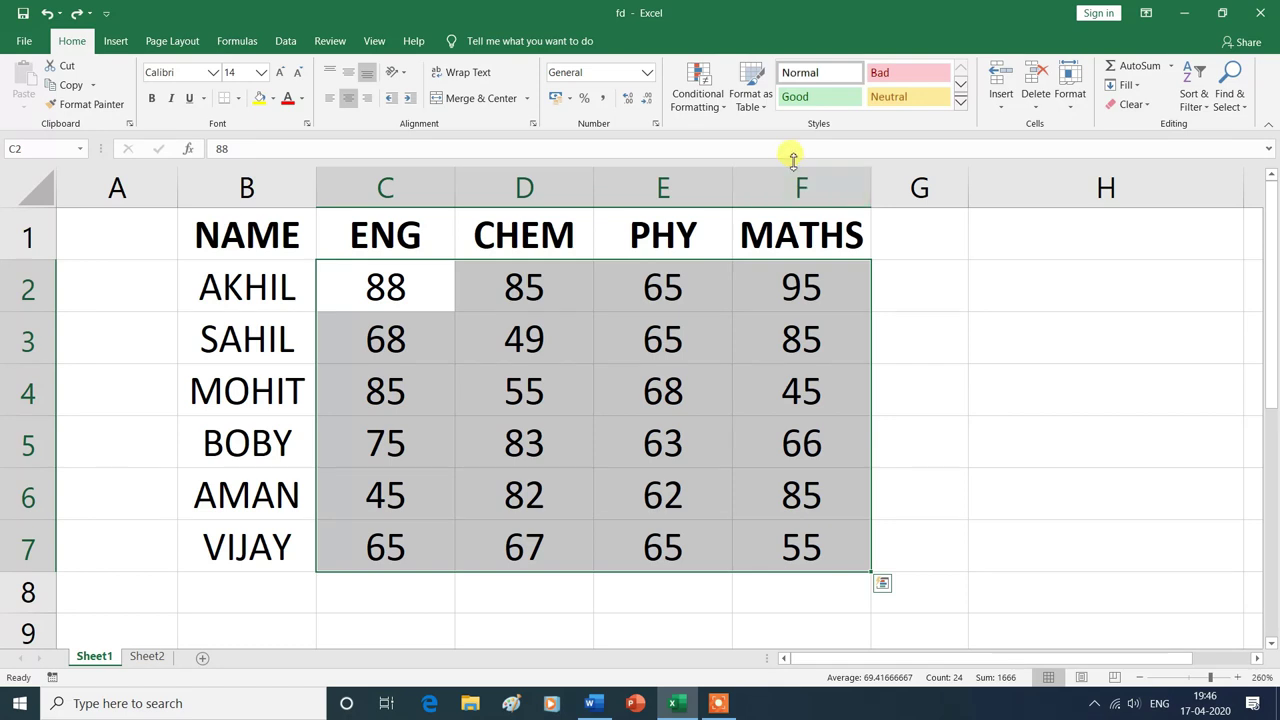
{"action": "left_click", "coordinate": [795, 621]}
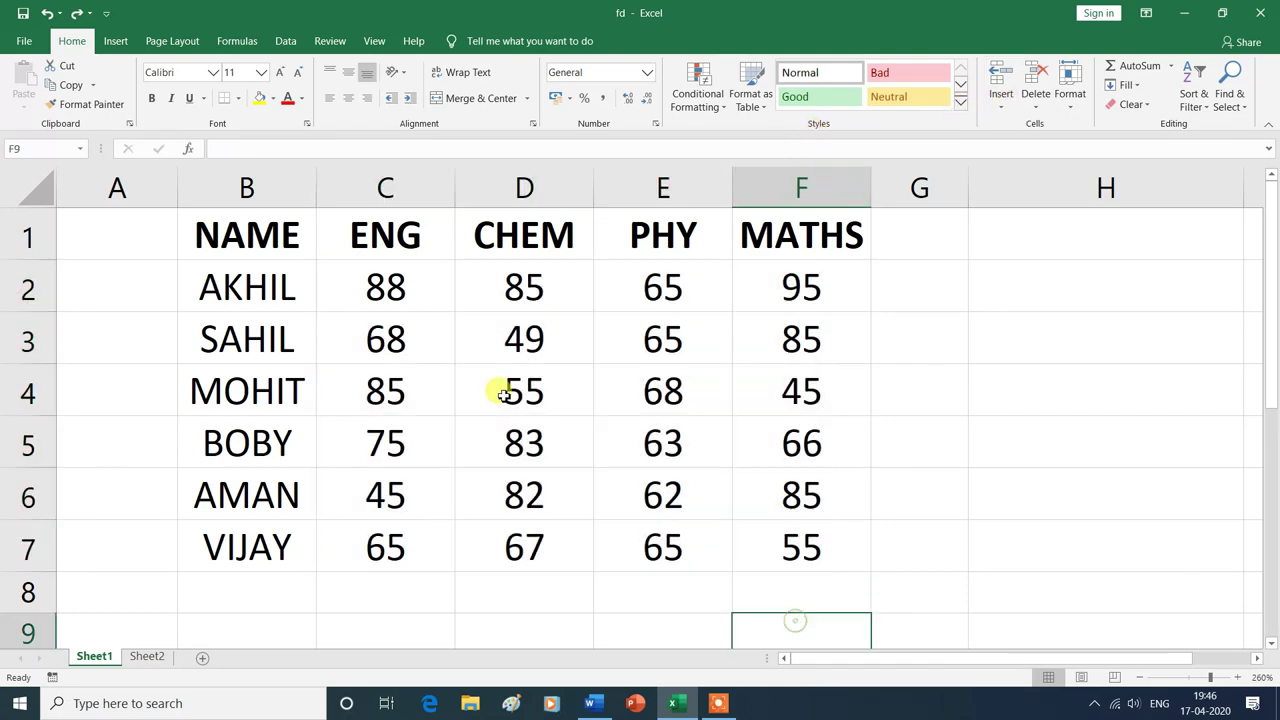
- Apply the Heading 2 cell style to header cells B1:F1, NAME through MATHS
{"action": "left_click_drag", "start_coordinate": [212, 238], "coordinate": [820, 220]}
{"action": "left_click", "coordinate": [962, 103]}
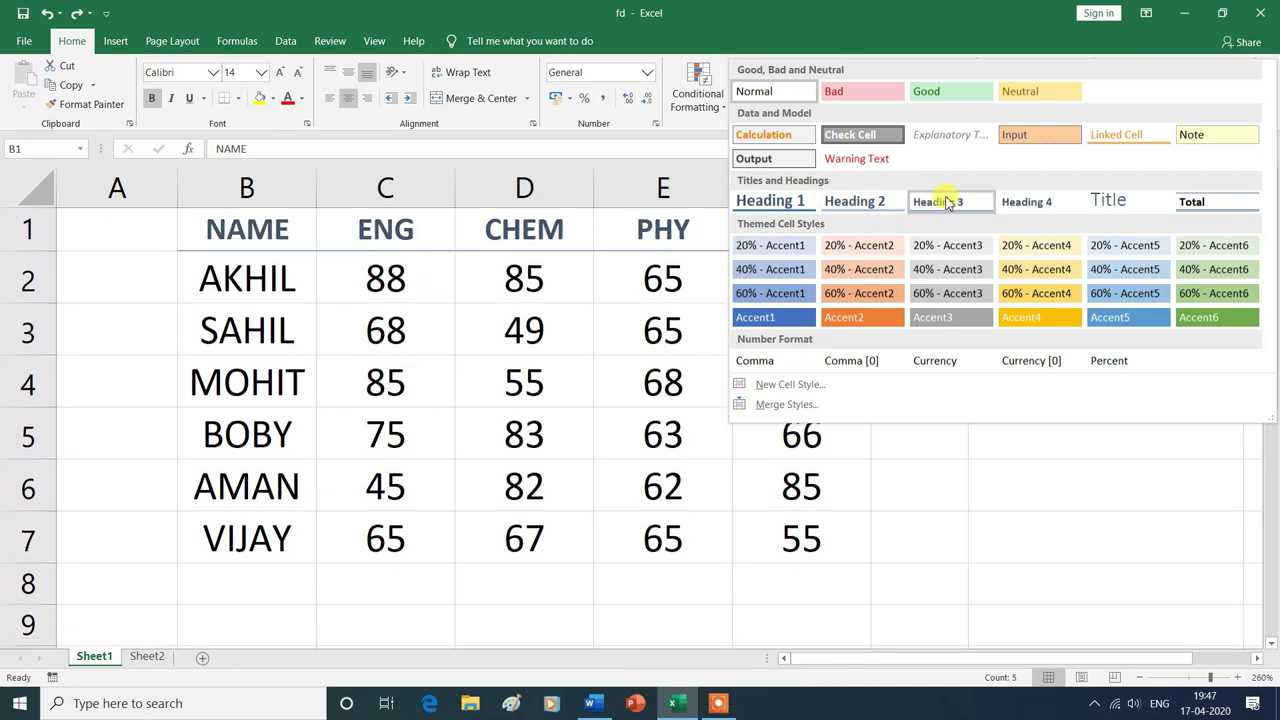
{"action": "left_click", "coordinate": [851, 203]}
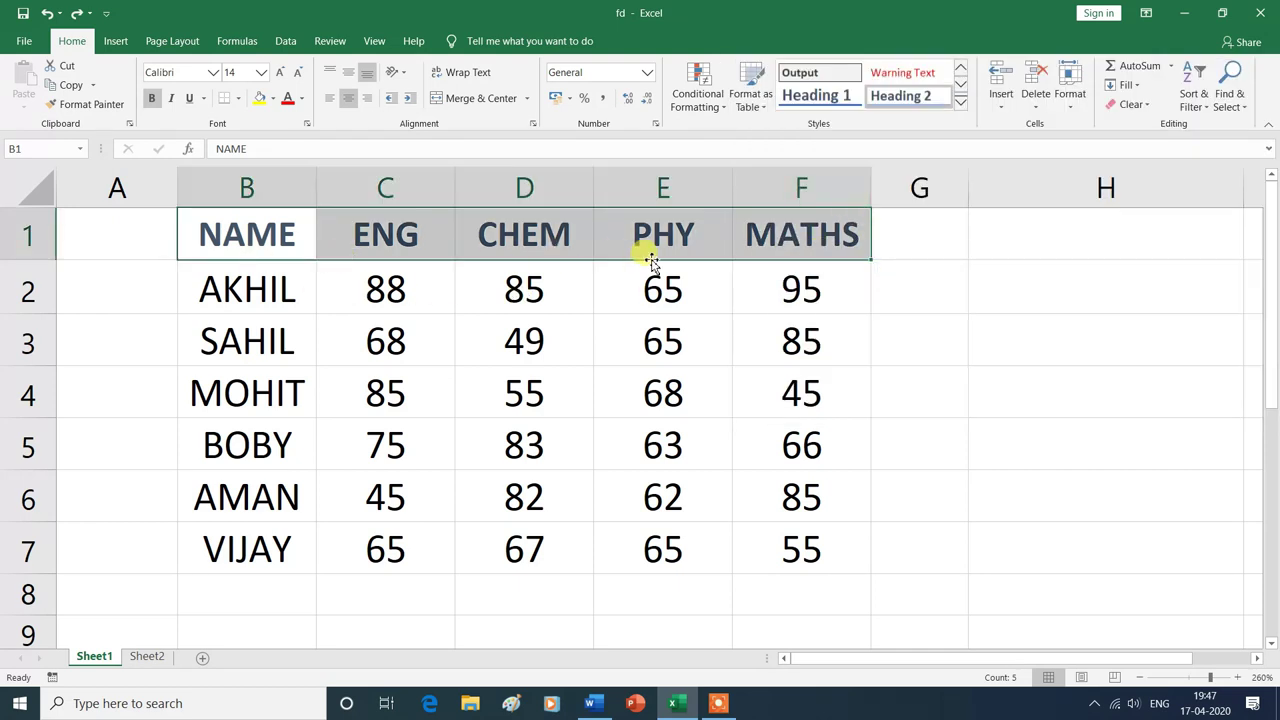
{"action": "left_click", "coordinate": [919, 495]}
- Apply the 40% - Accent6 cell style to the whole marks table B1:F7
{"action": "left_click_drag", "start_coordinate": [200, 224], "coordinate": [791, 534]}
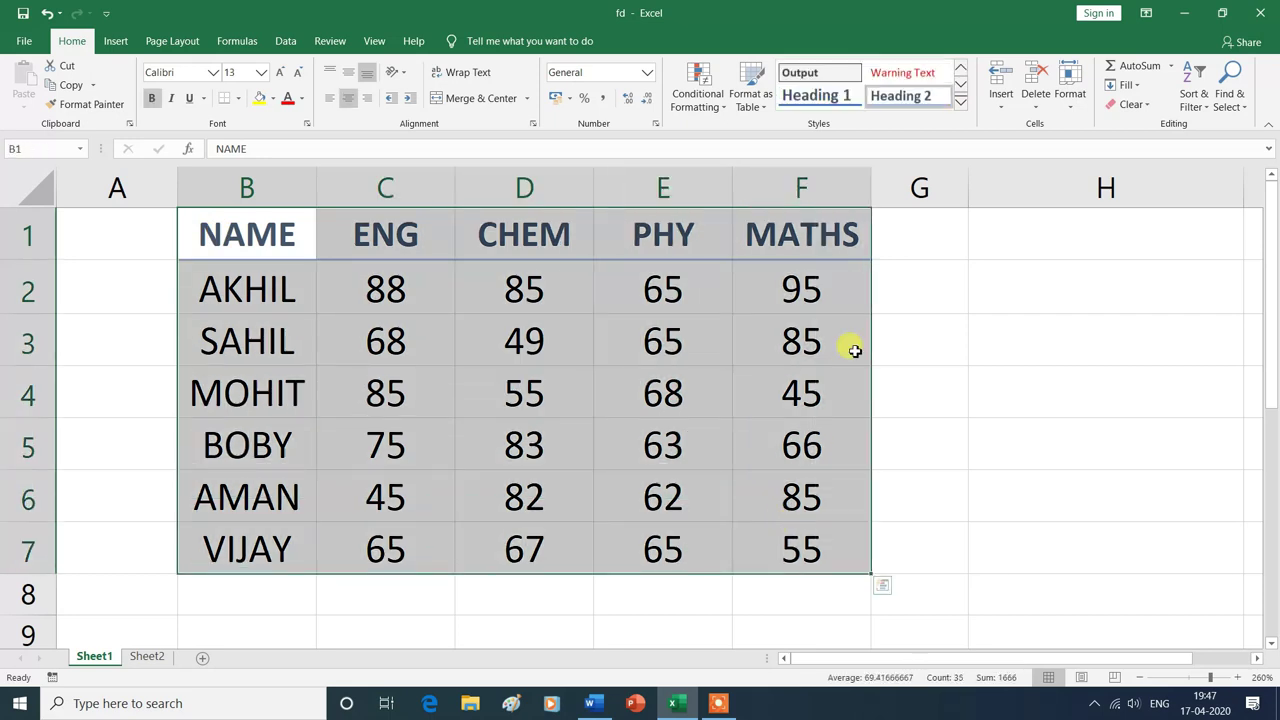
{"action": "left_click", "coordinate": [960, 103]}
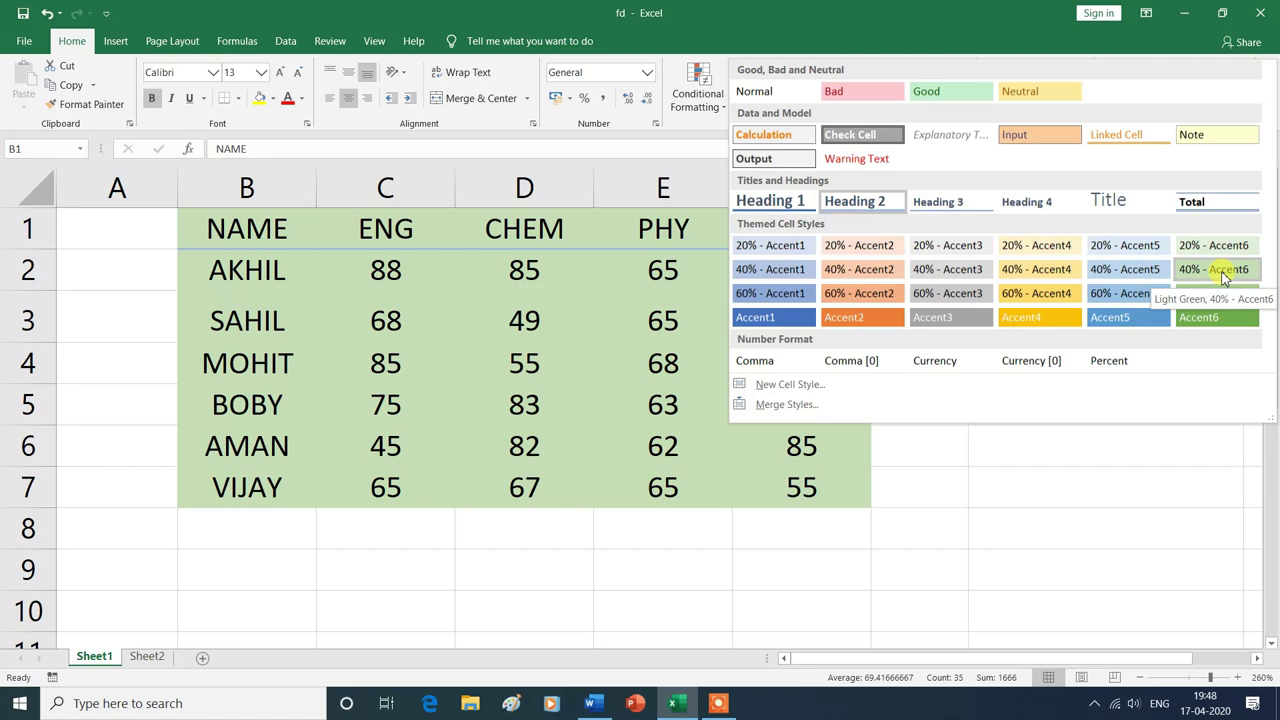
{"action": "left_click", "coordinate": [1222, 277]}
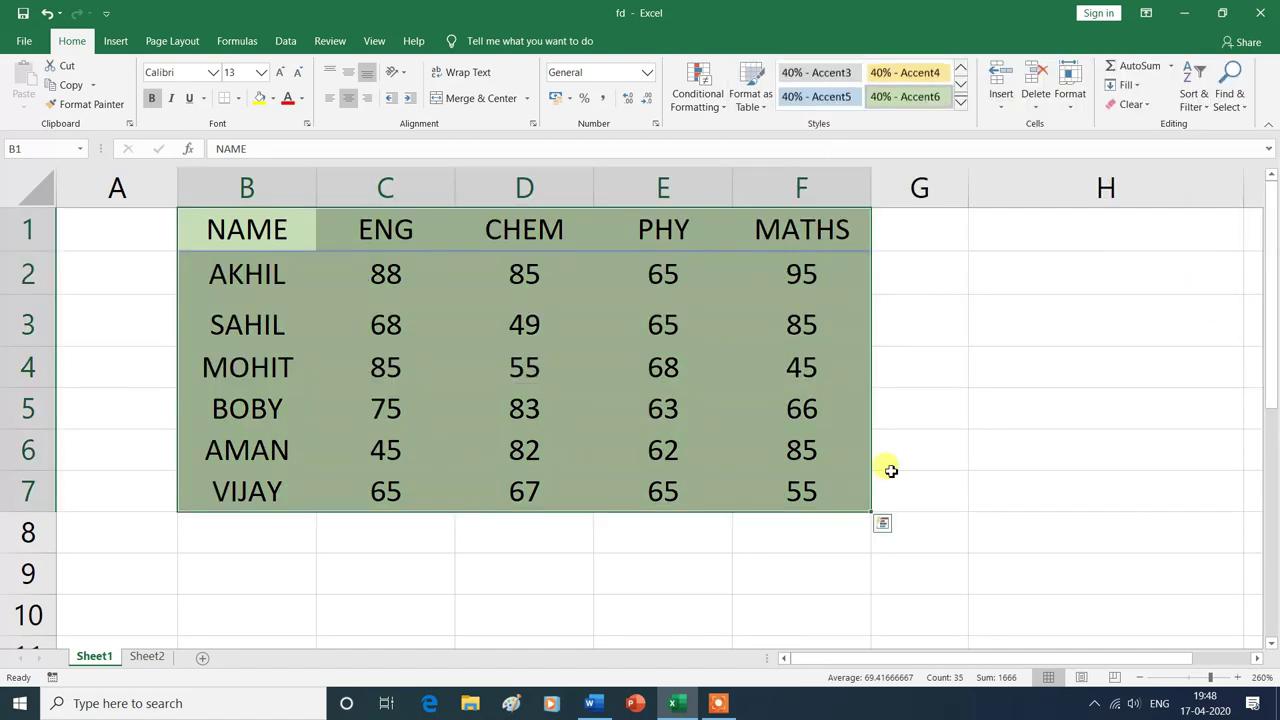
{"action": "left_click", "coordinate": [801, 570]}
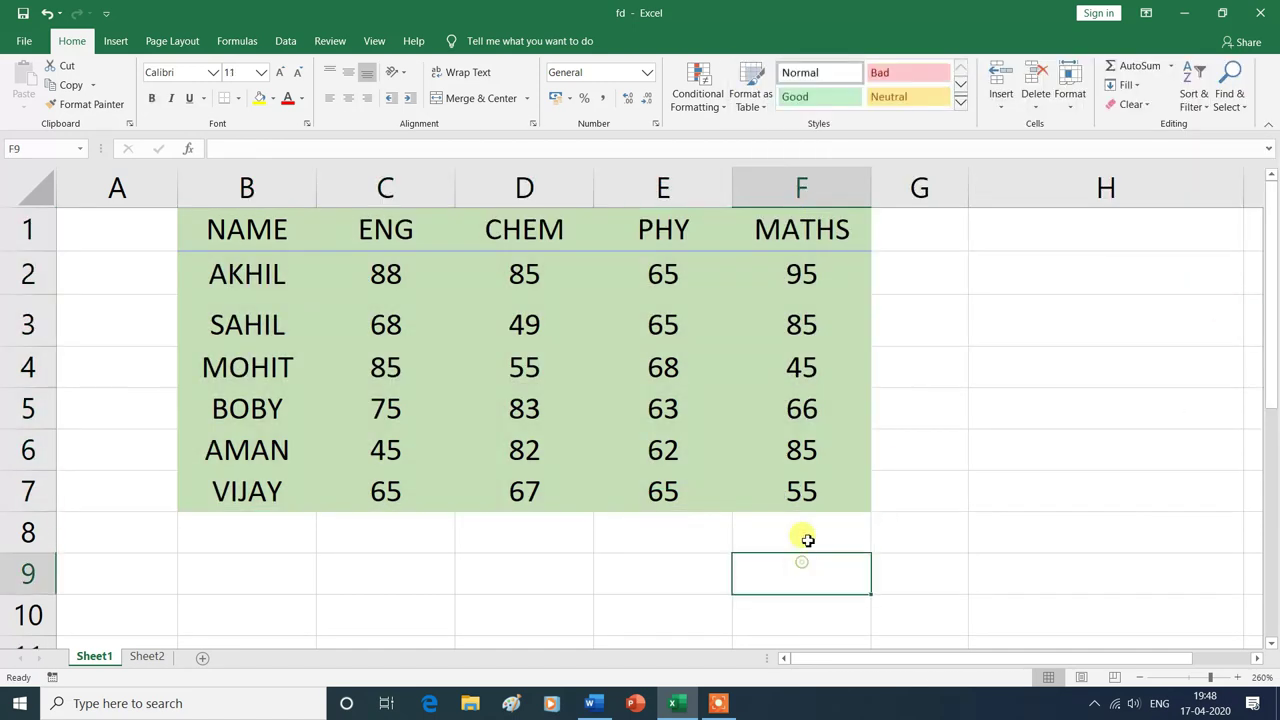
{"action": "left_click", "coordinate": [1055, 412]}
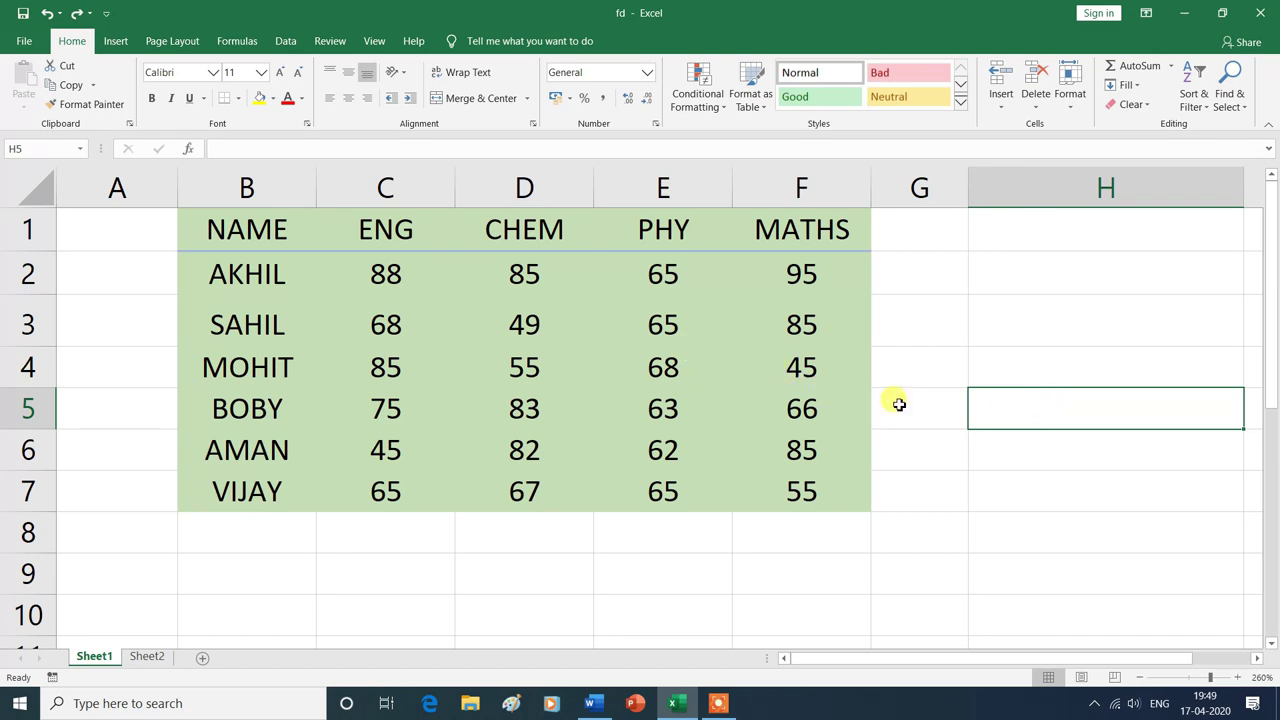
- Enter 125412 in cell H5 and reselect it for styling
{"action": "type", "text": "1"}
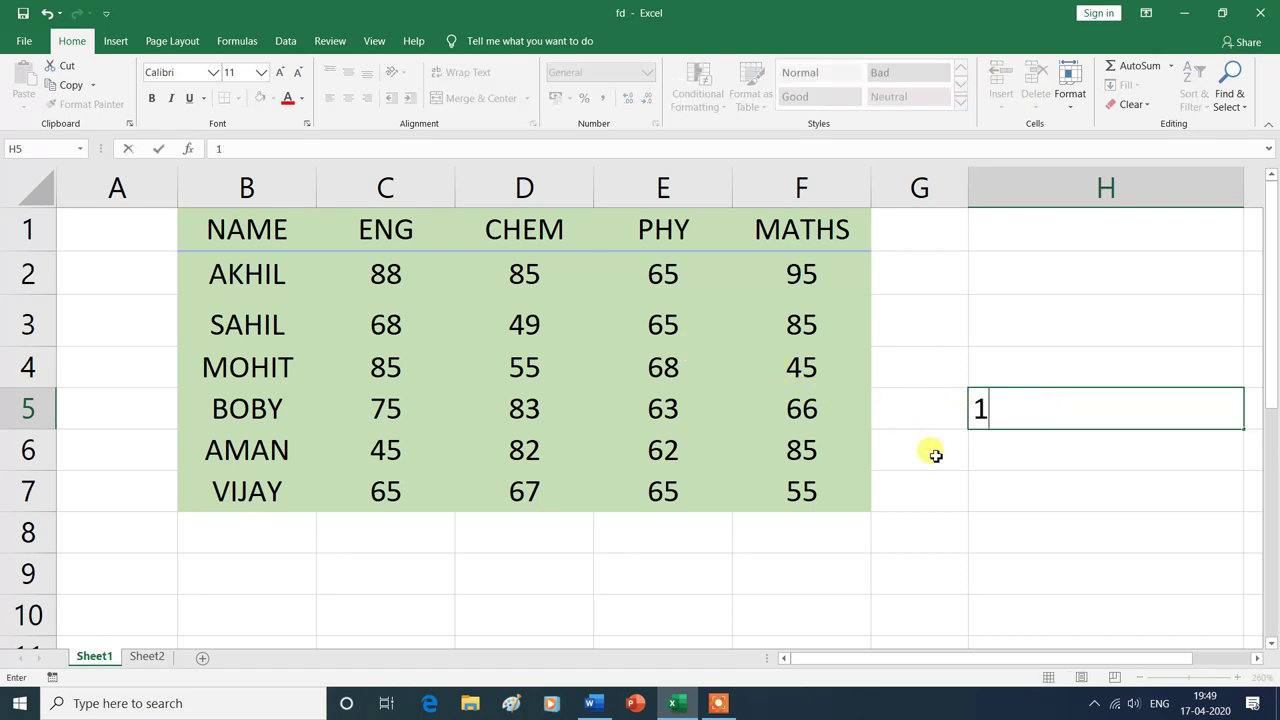
{"action": "type", "text": "25412"}
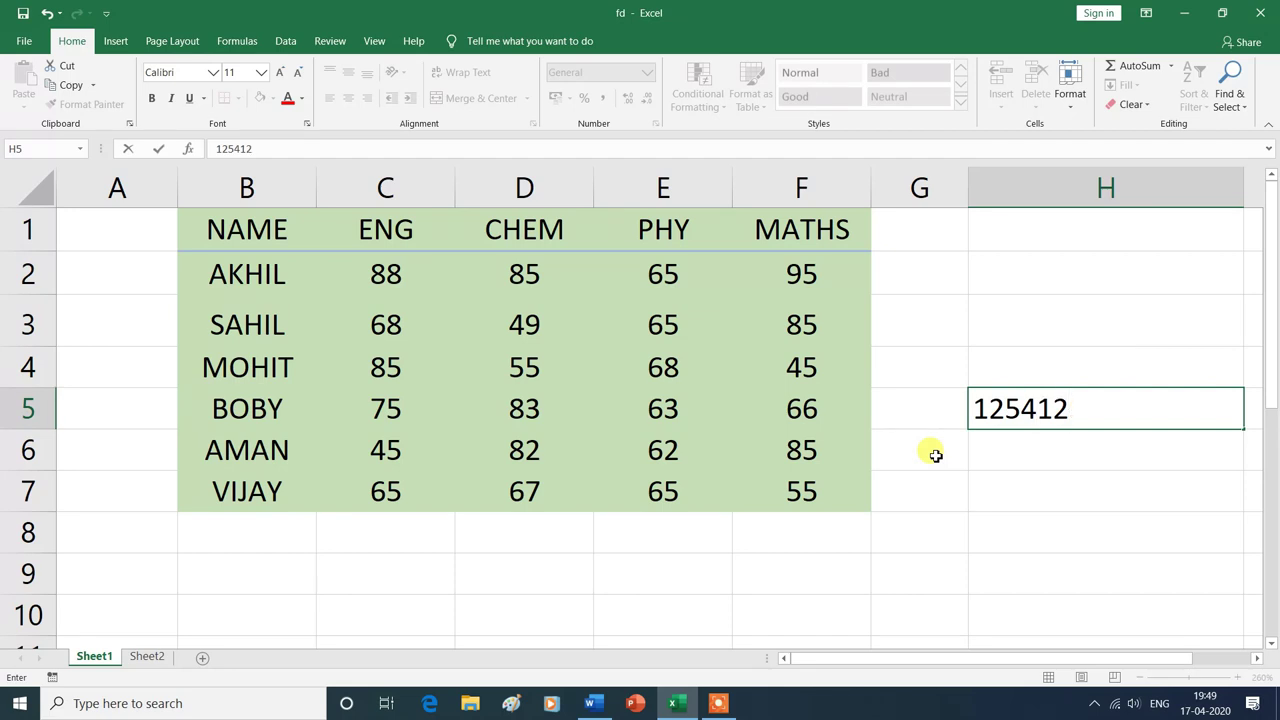
{"action": "left_click", "coordinate": [990, 502]}
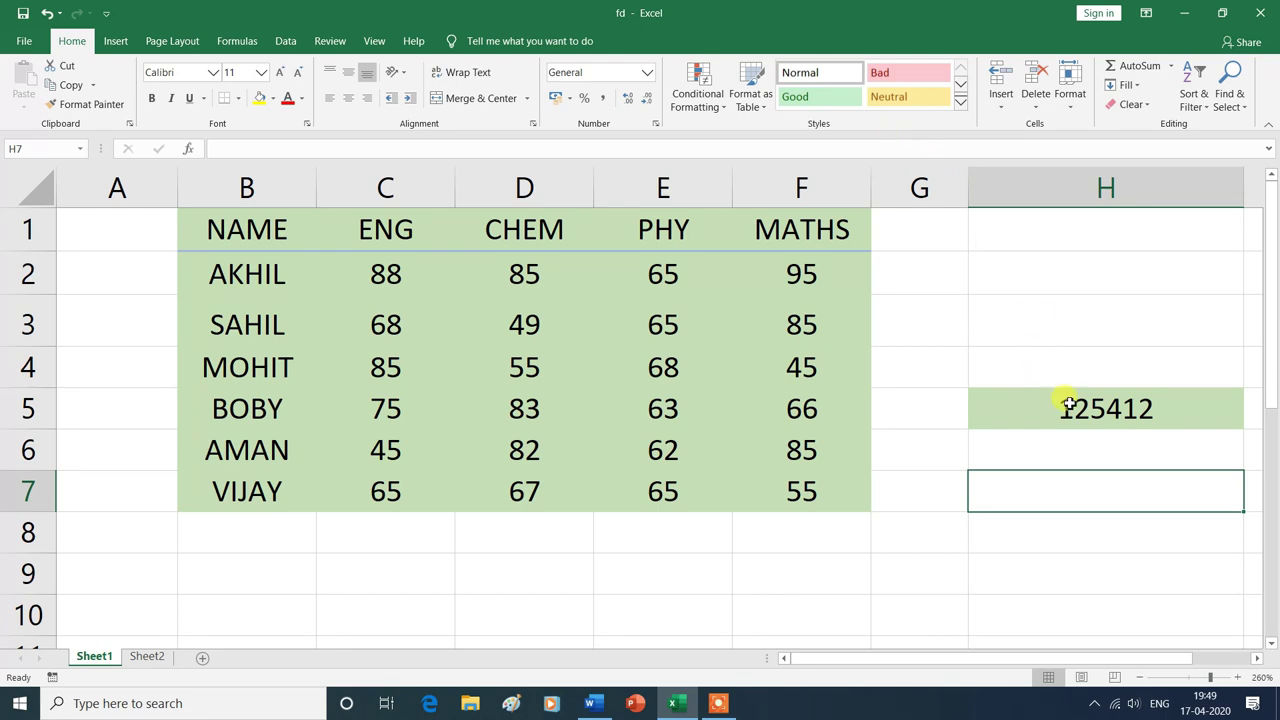
{"action": "left_click", "coordinate": [1069, 404]}
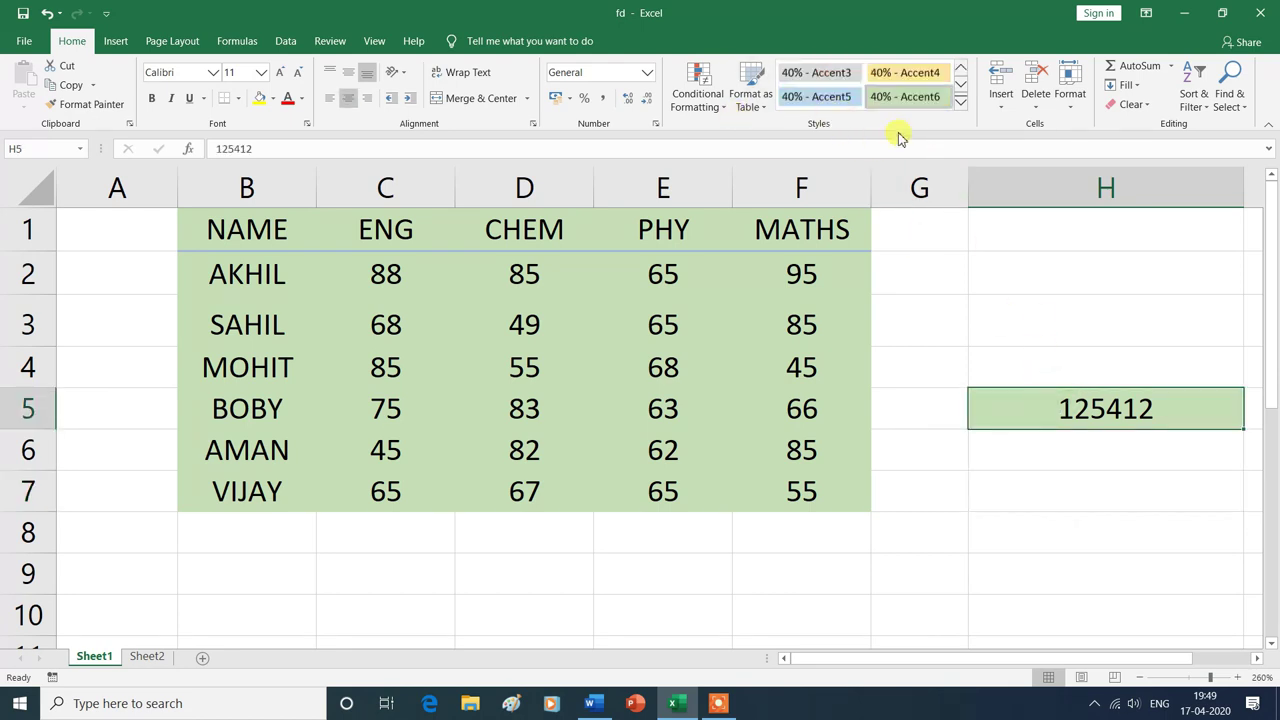
{"action": "left_click", "coordinate": [960, 104]}
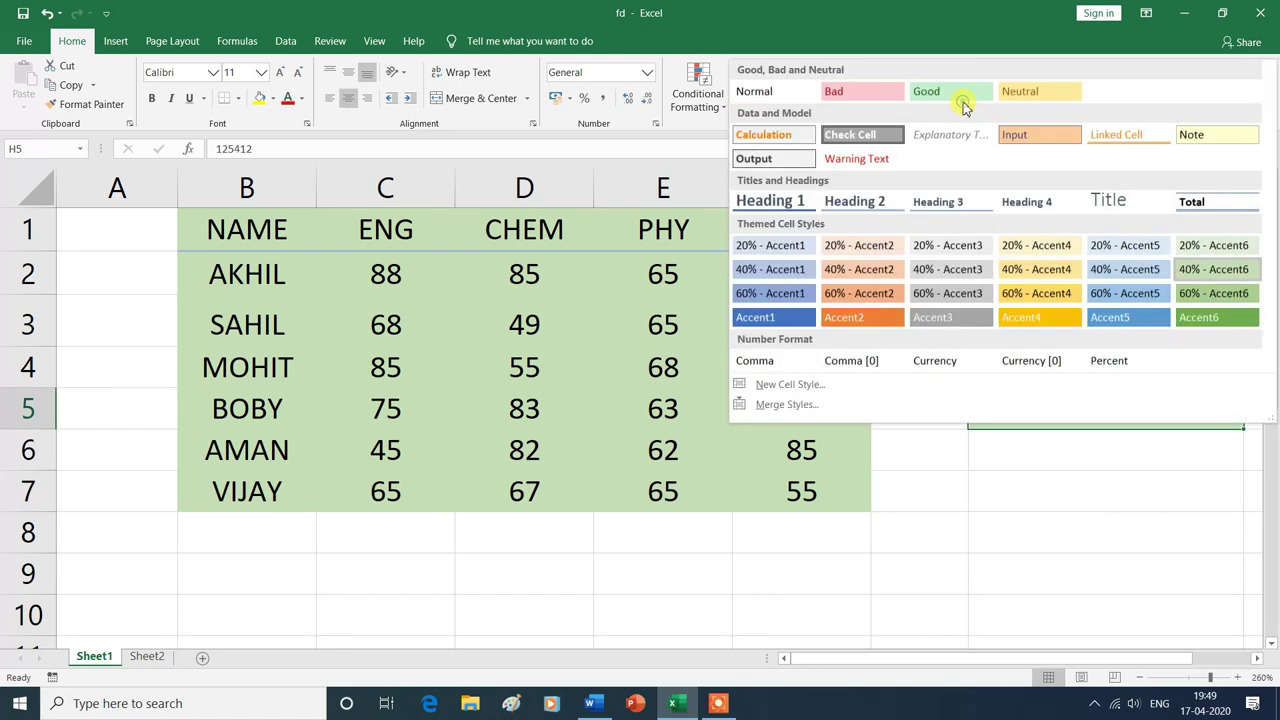
- Try the Comma [0], Comma and Currency [0] cell styles on H5's 125412
{"action": "left_click", "coordinate": [862, 362]}
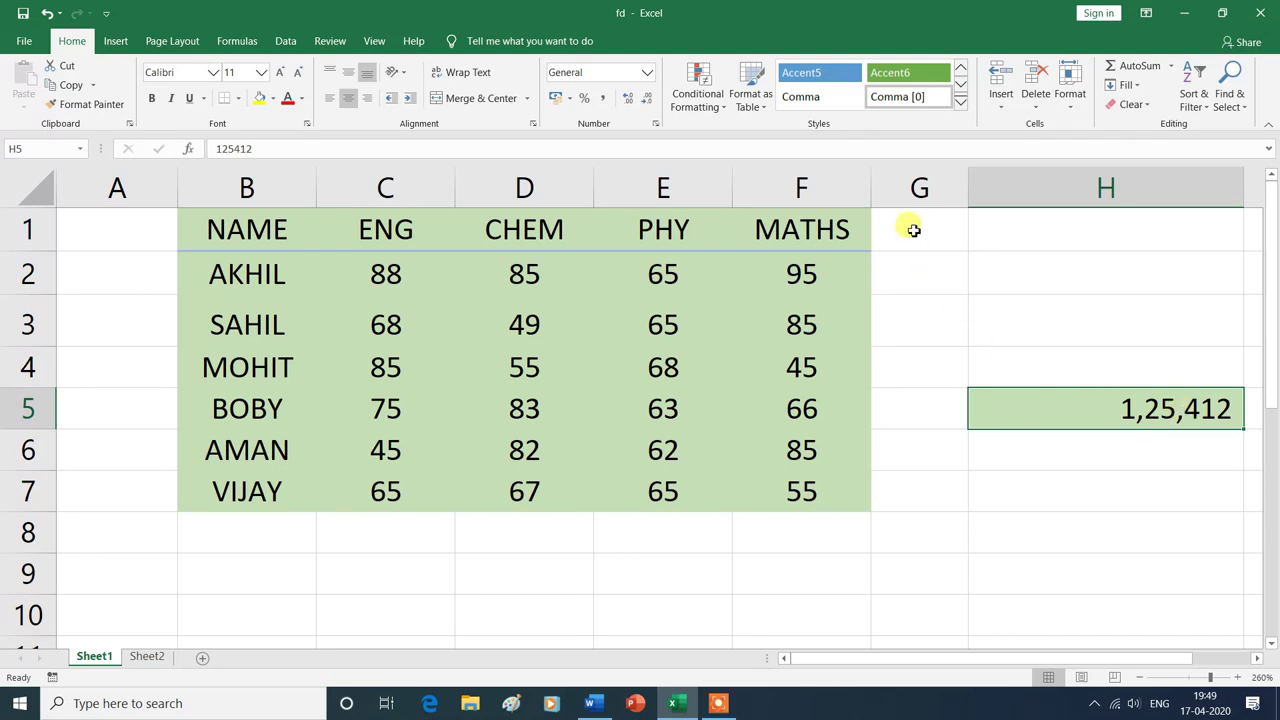
{"action": "left_click", "coordinate": [960, 101]}
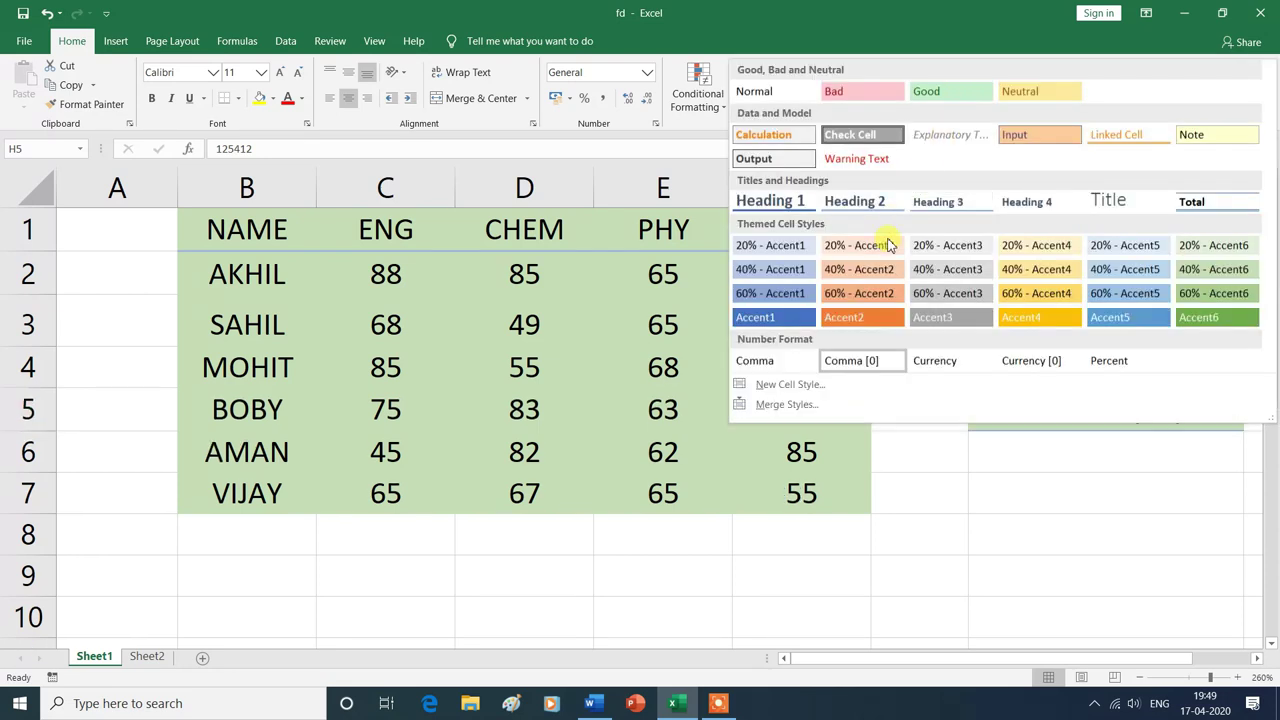
{"action": "left_click", "coordinate": [767, 364]}
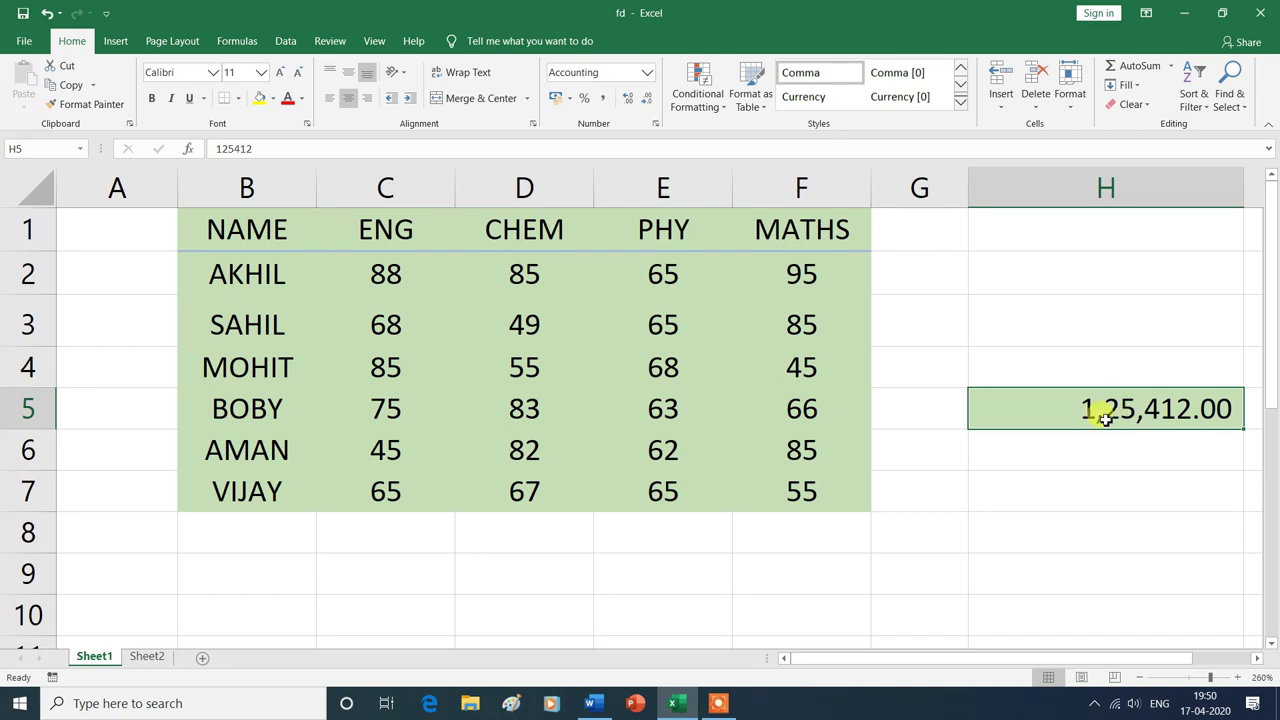
{"action": "left_click", "coordinate": [961, 102]}
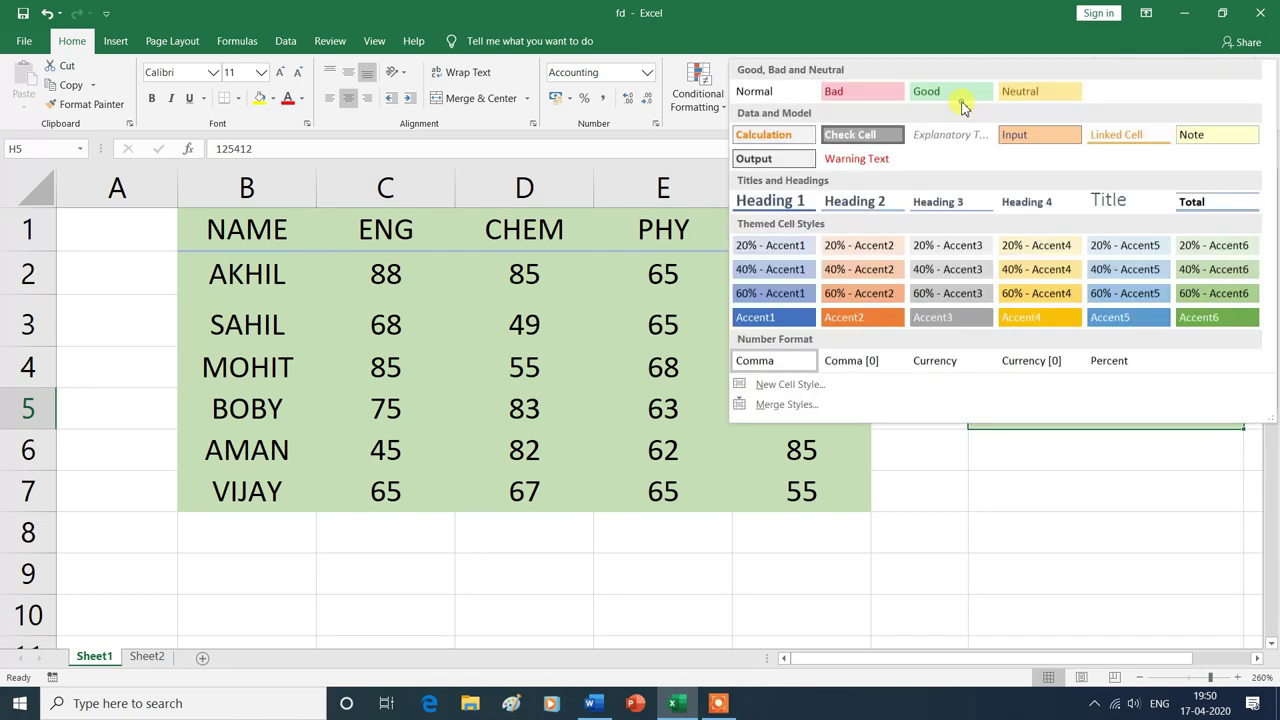
{"action": "left_click", "coordinate": [1040, 364]}
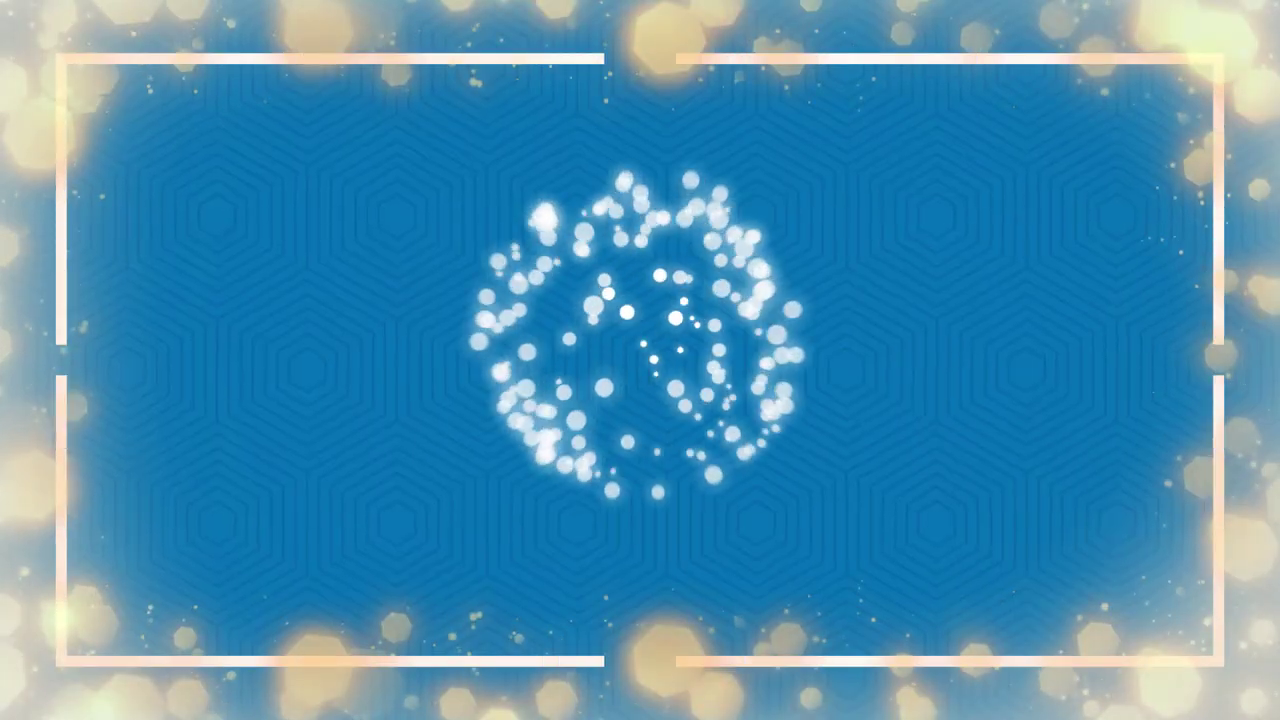